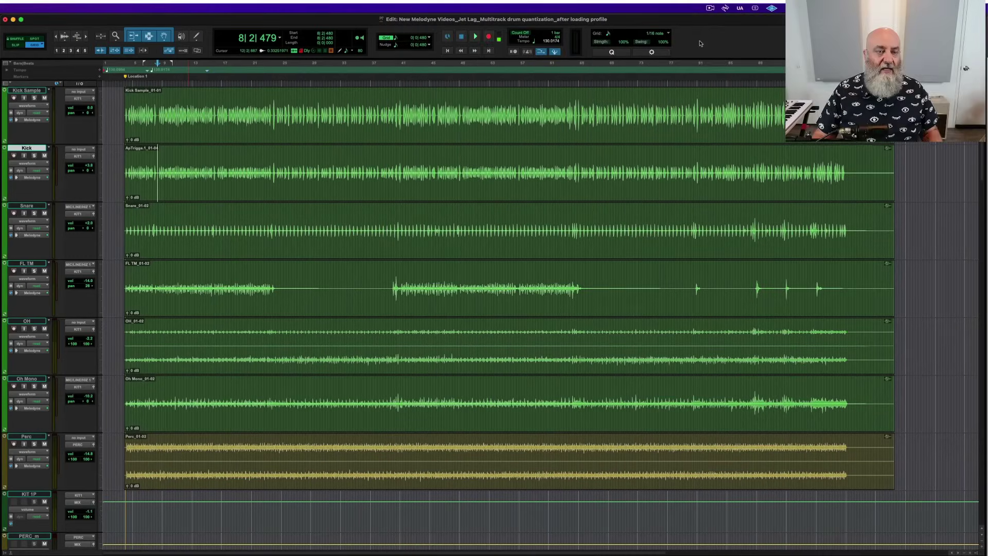
Step: Play the drum tracks from 8|4|000, then stop playback
{"action": "left_click", "coordinate": [160, 164]}
{"action": "key", "text": "space"}
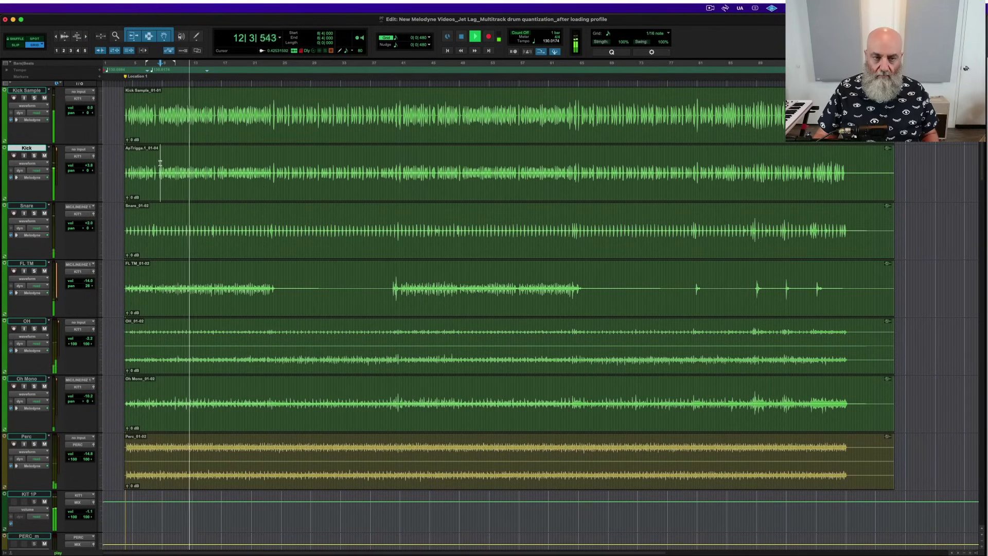
{"action": "key", "text": "space"}
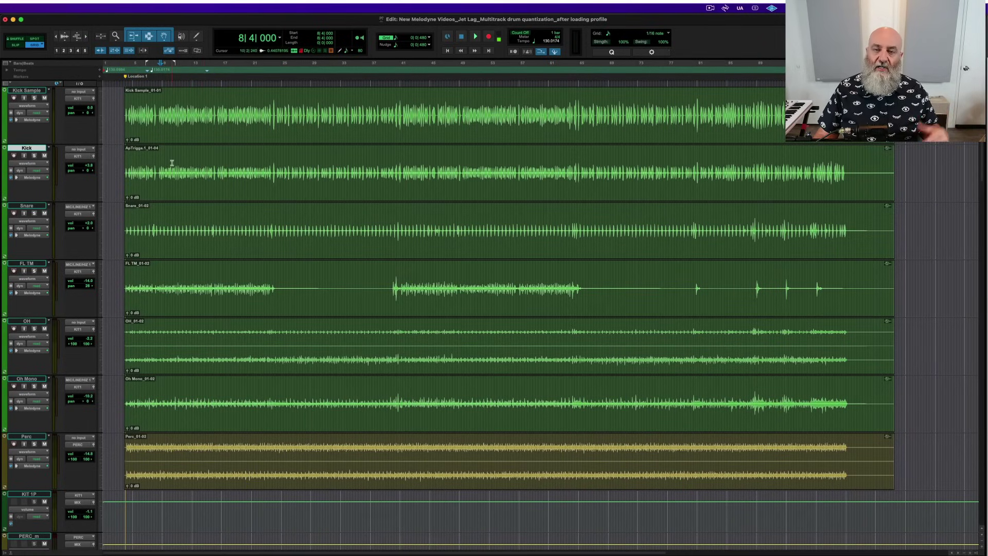
Step: Open Melodyne on Kick Sample and link Snare, FL TM, OH and Oh Mono for multitrack editing
{"action": "left_click", "coordinate": [36, 178]}
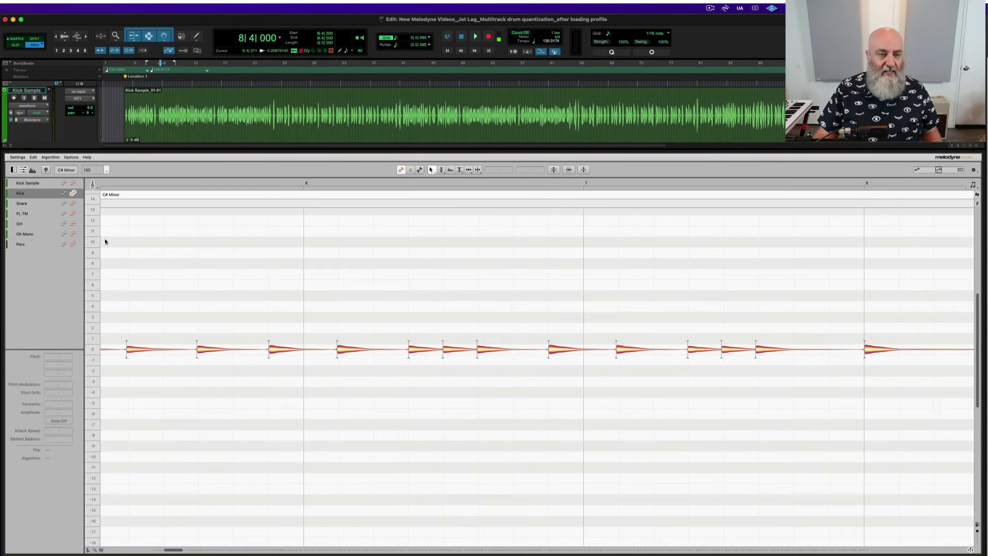
{"action": "left_click", "coordinate": [74, 203]}
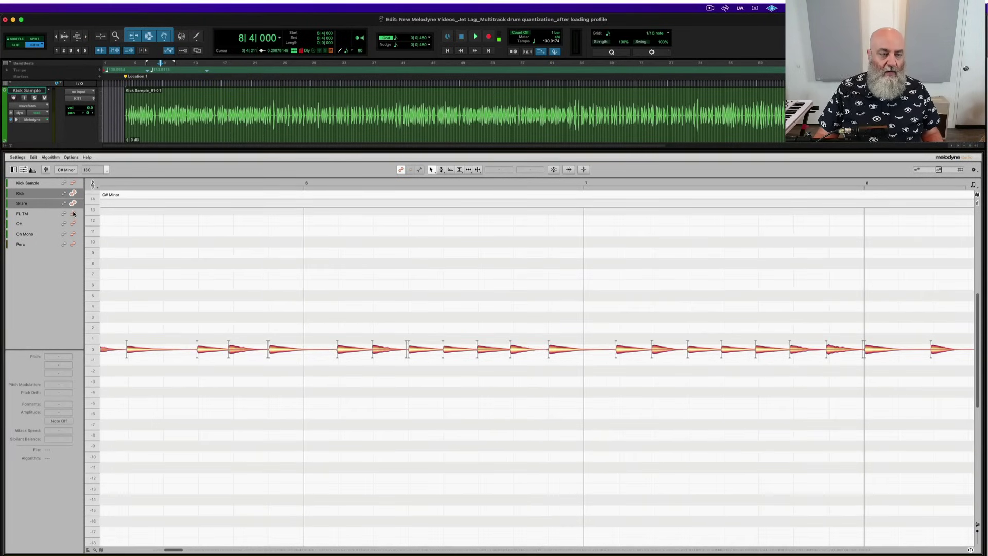
{"action": "left_click", "coordinate": [73, 214]}
{"action": "left_click", "coordinate": [73, 223]}
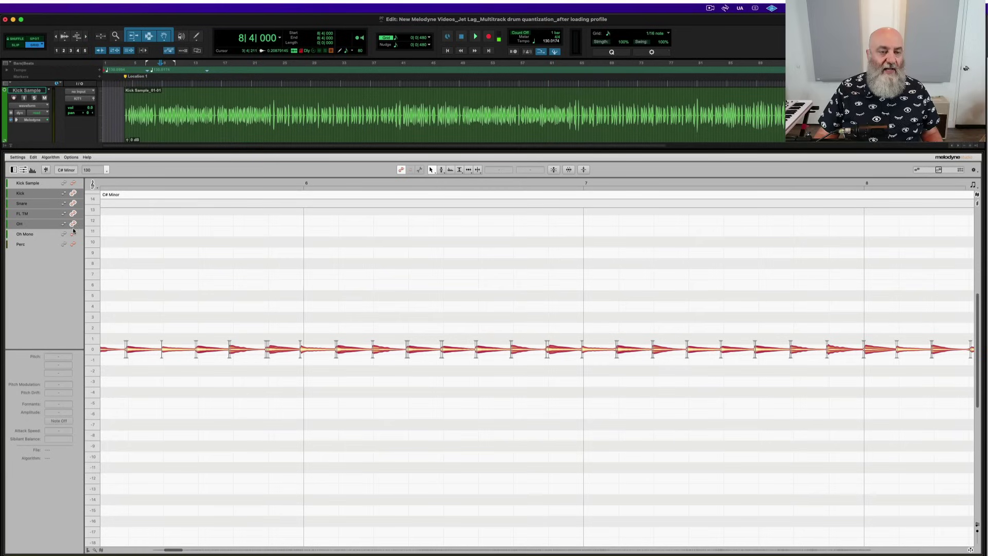
{"action": "left_click", "coordinate": [73, 234]}
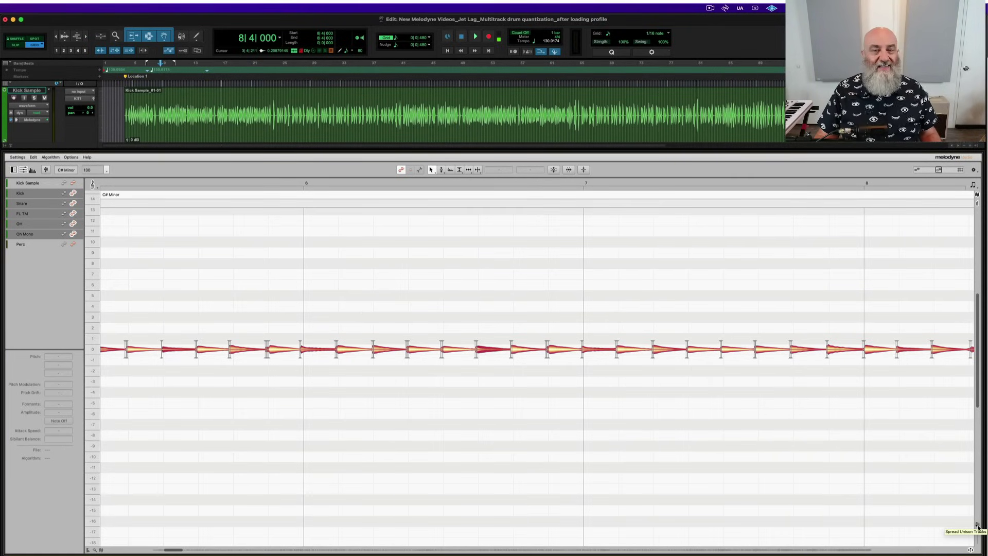
Step: Spread the linked drum tracks onto separate rows and marquee-select one simultaneous hit across them
{"action": "left_click", "coordinate": [977, 525]}
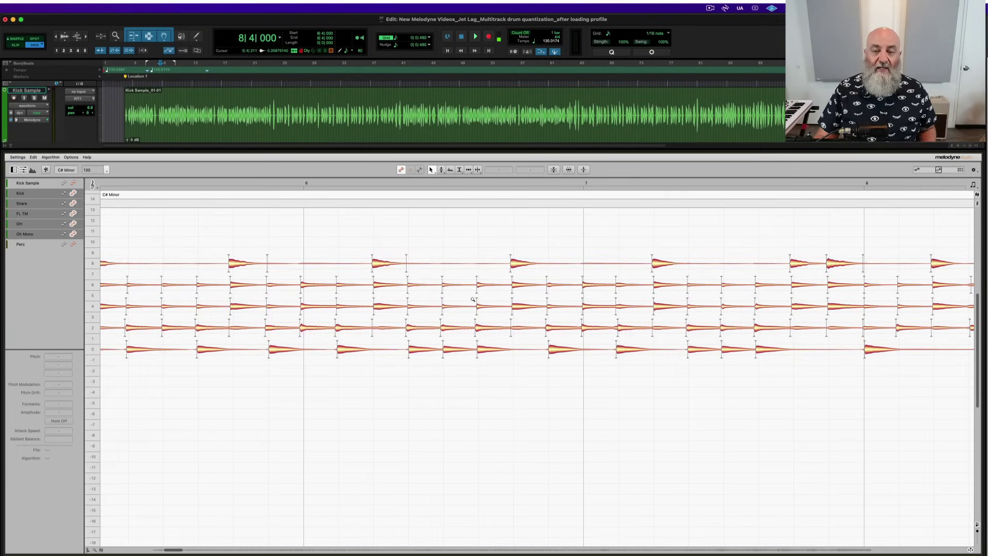
{"action": "scroll", "coordinate": [469, 234], "scroll_direction": "up", "scroll_amount": 6}
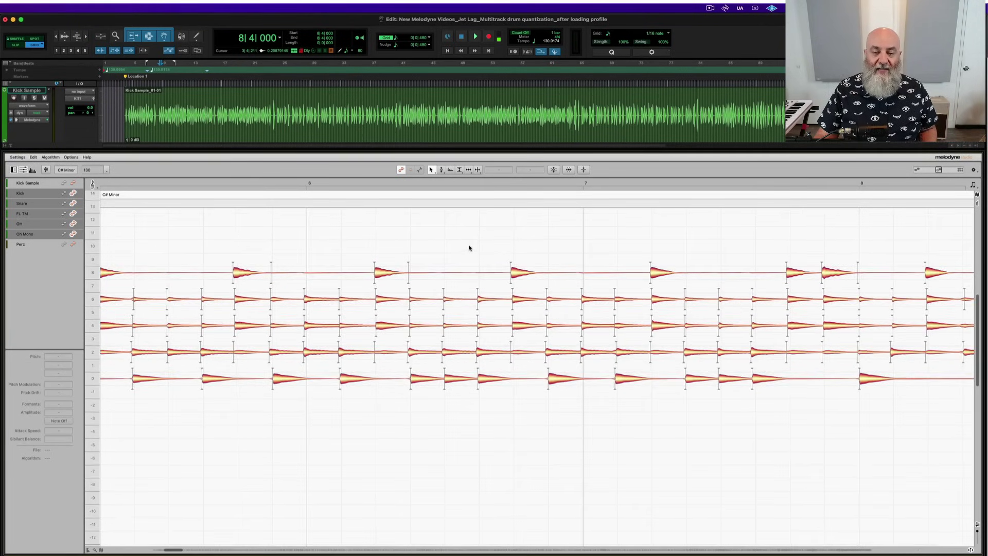
{"action": "scroll", "coordinate": [409, 268], "scroll_direction": "left", "scroll_amount": 2}
{"action": "scroll", "coordinate": [409, 268], "scroll_direction": "down", "scroll_amount": 1}
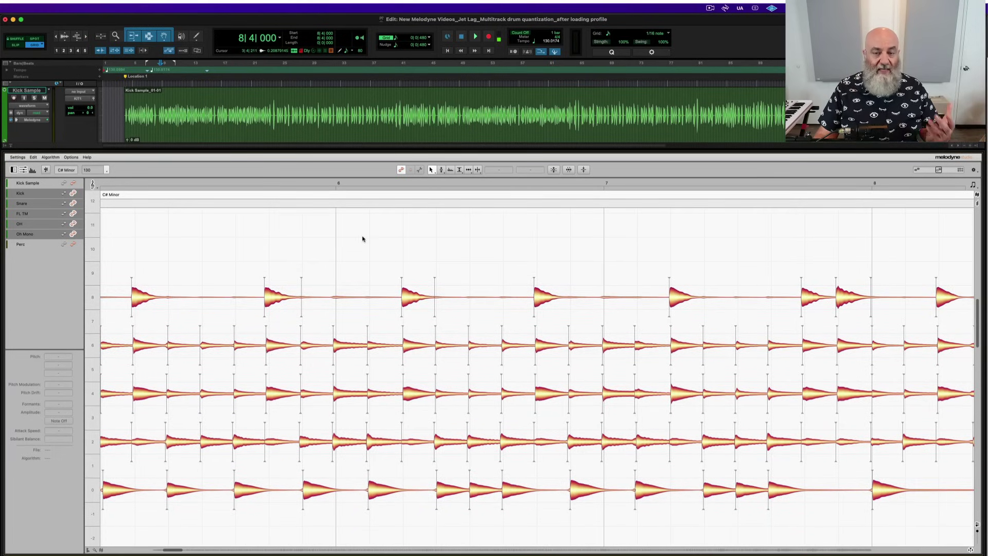
{"action": "scroll", "coordinate": [362, 239], "scroll_direction": "down", "scroll_amount": 2}
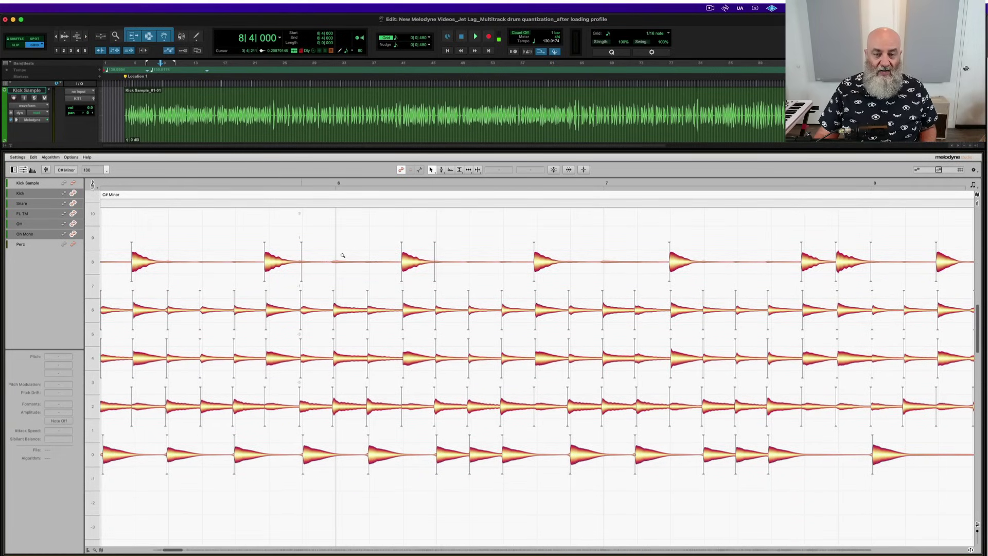
{"action": "scroll", "coordinate": [362, 265], "scroll_direction": "up", "scroll_amount": 5}
{"action": "scroll", "coordinate": [466, 286], "scroll_direction": "up", "scroll_amount": 3}
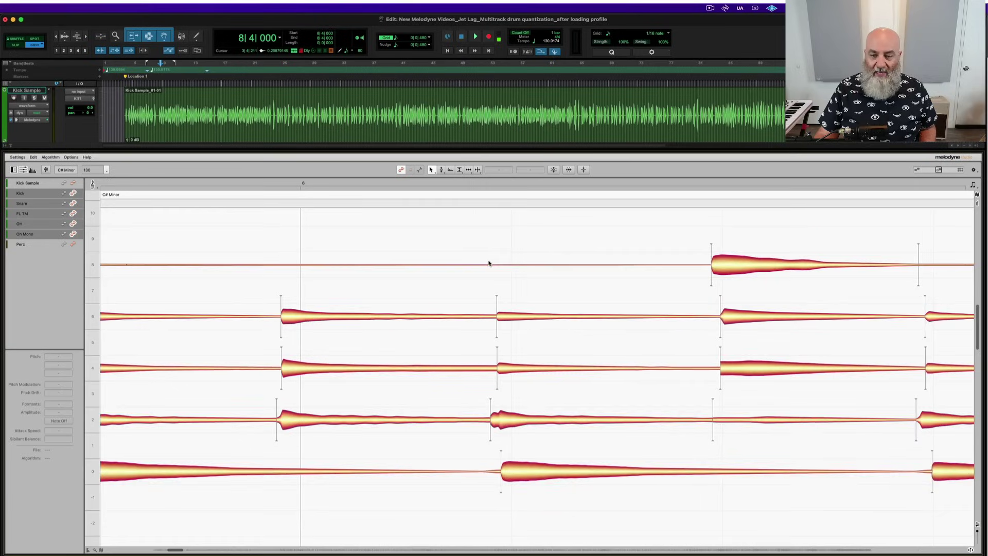
{"action": "scroll", "coordinate": [505, 269], "scroll_direction": "right", "scroll_amount": 3}
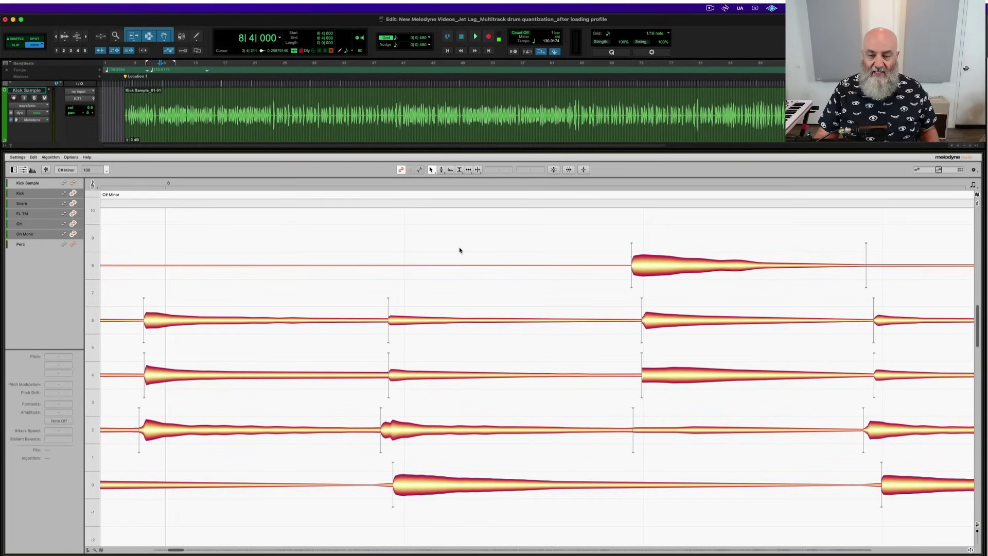
{"action": "left_click_drag", "start_coordinate": [671, 237], "coordinate": [740, 526]}
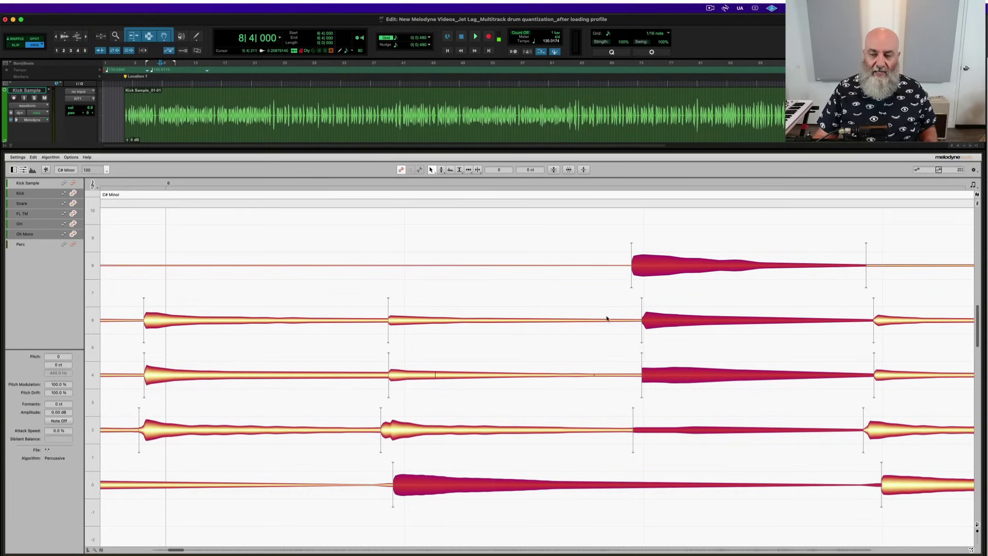
Step: Clear the selection and display only the Oh Mono track's notes, zoomed out horizontally
{"action": "scroll", "coordinate": [600, 331], "scroll_direction": "down", "scroll_amount": 3}
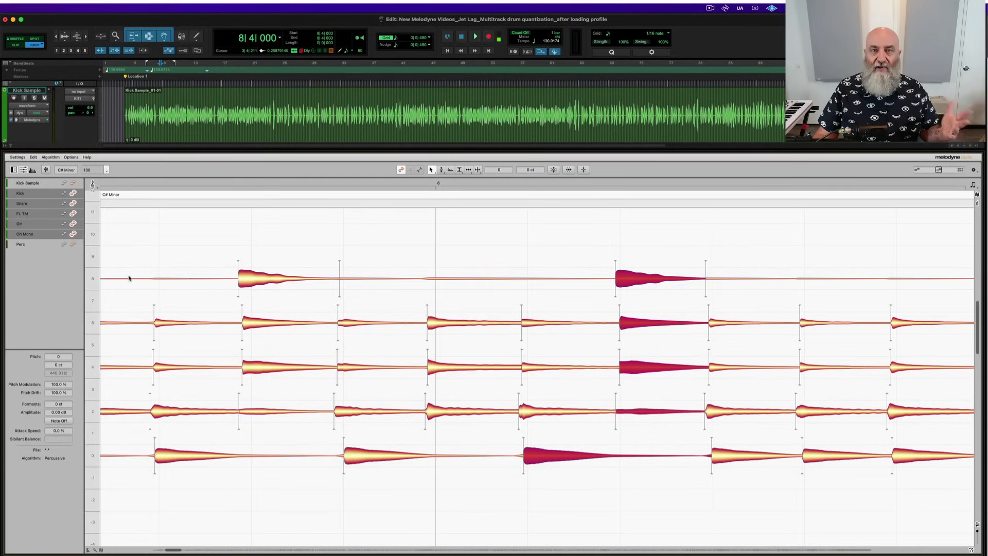
{"action": "left_click", "coordinate": [59, 249]}
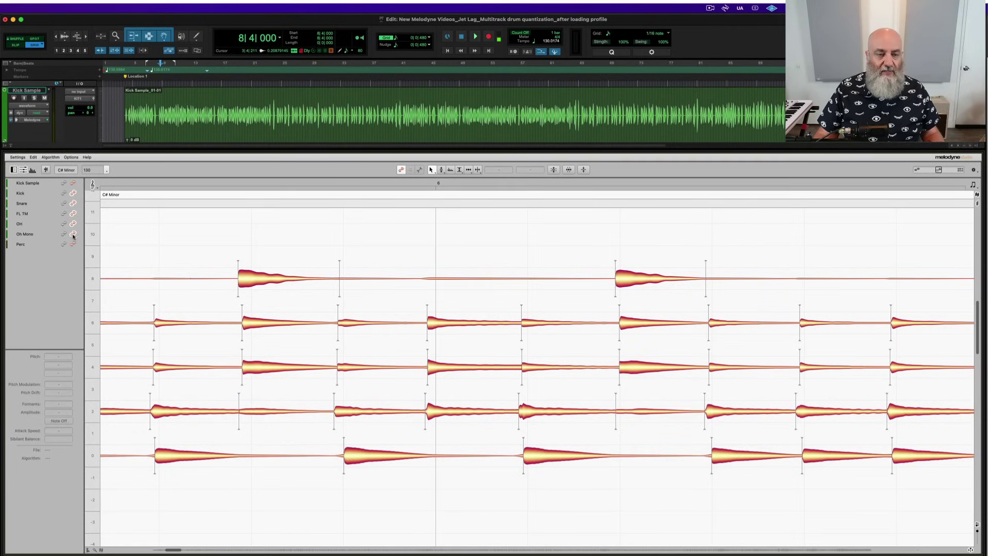
{"action": "left_click", "coordinate": [73, 234]}
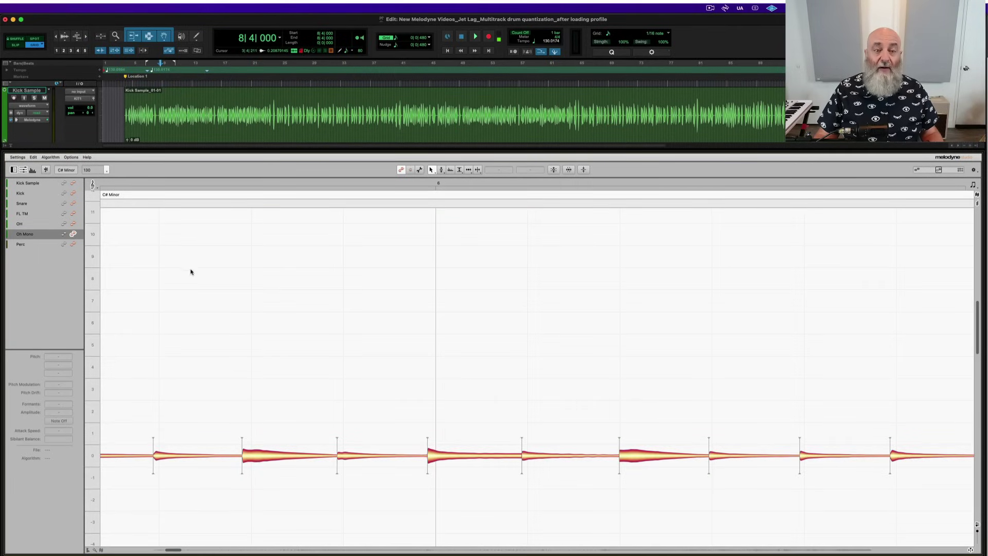
{"action": "scroll", "coordinate": [388, 323], "scroll_direction": "down", "scroll_amount": 5}
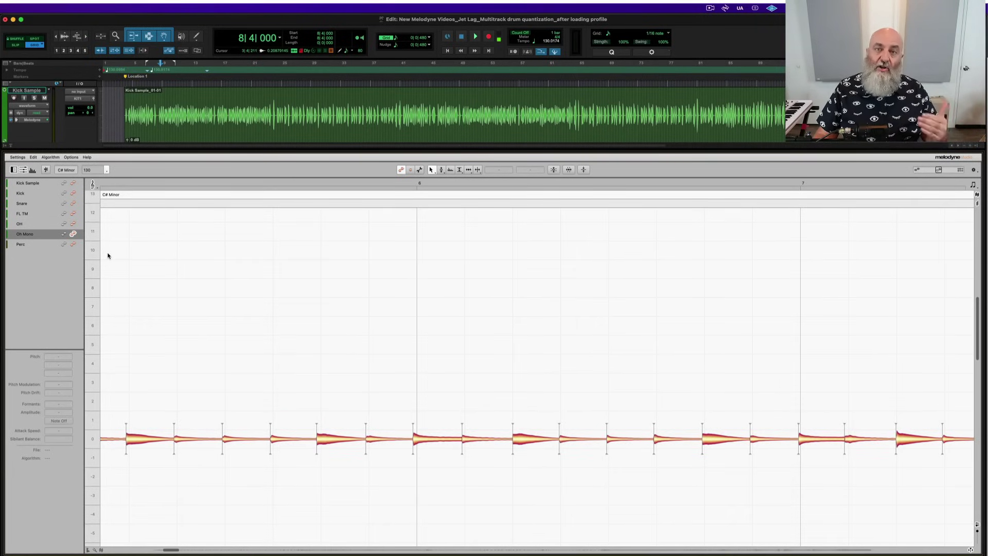
Step: Show the OH track's notes and enter Note Assignment Mode
{"action": "left_click", "coordinate": [70, 224]}
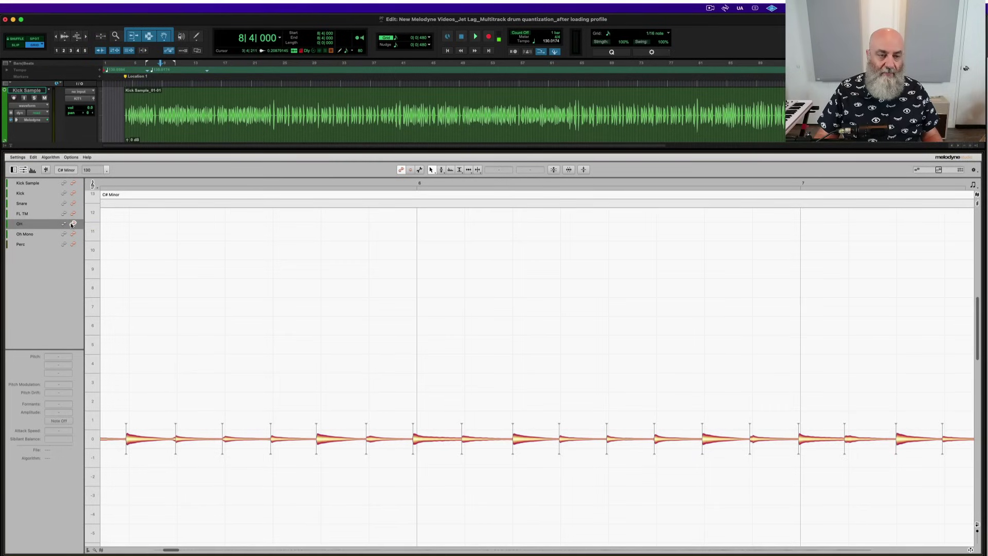
{"action": "left_click", "coordinate": [420, 170]}
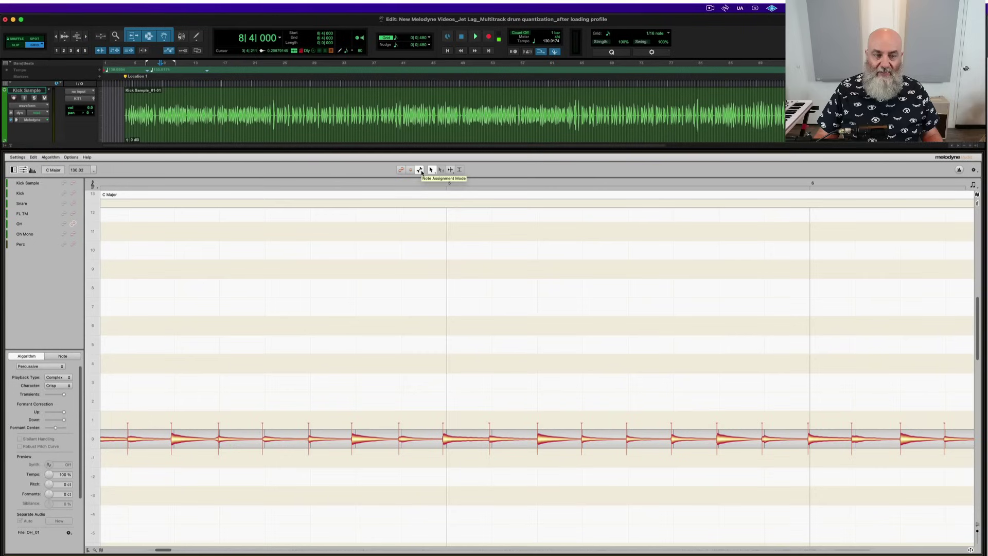
{"action": "left_click", "coordinate": [14, 171]}
{"action": "left_click", "coordinate": [14, 171]}
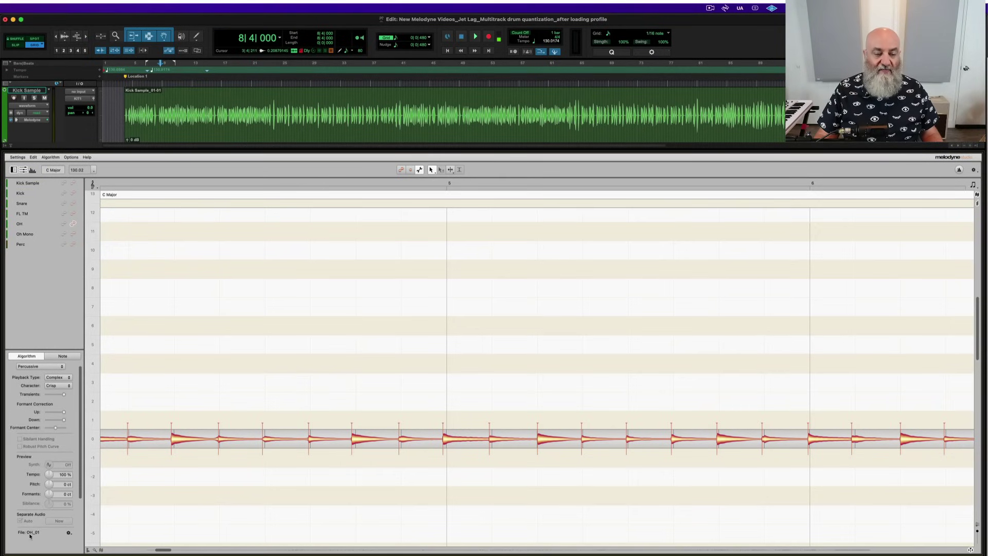
Step: Load OH's note assignment data from Oh Mono_01 and return to Note Edit mode
{"action": "left_click", "coordinate": [69, 534]}
{"action": "mouse_move", "coordinate": [75, 541]}
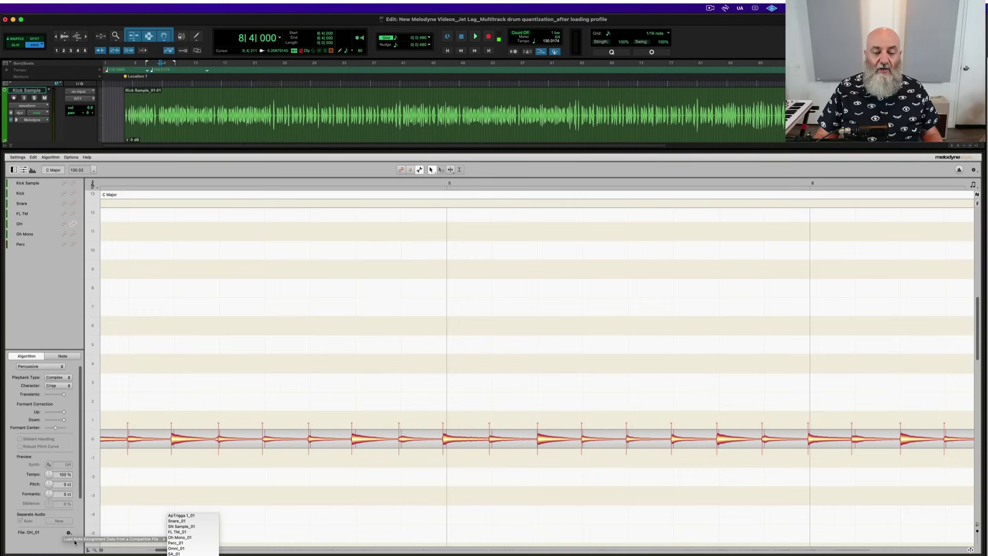
{"action": "left_click", "coordinate": [194, 538]}
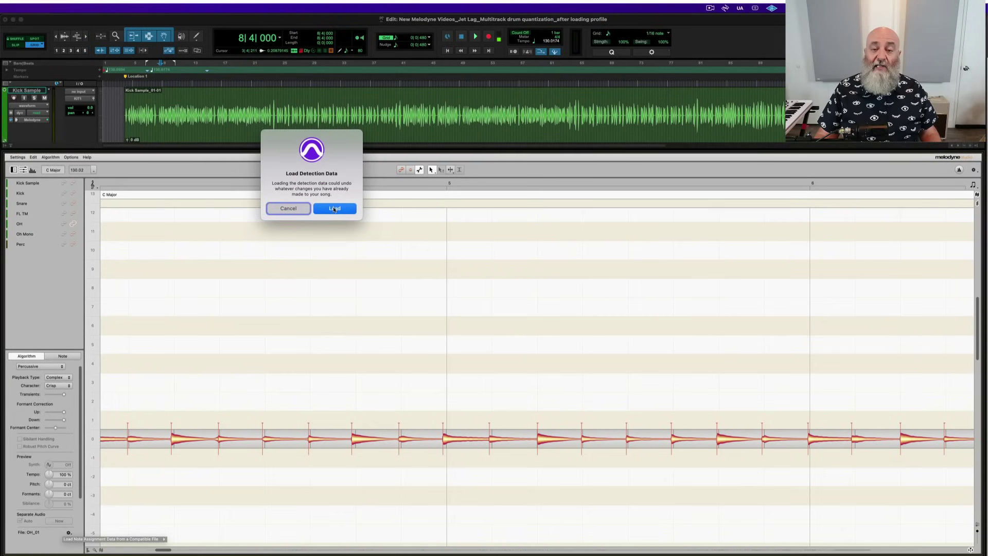
{"action": "left_click", "coordinate": [334, 210]}
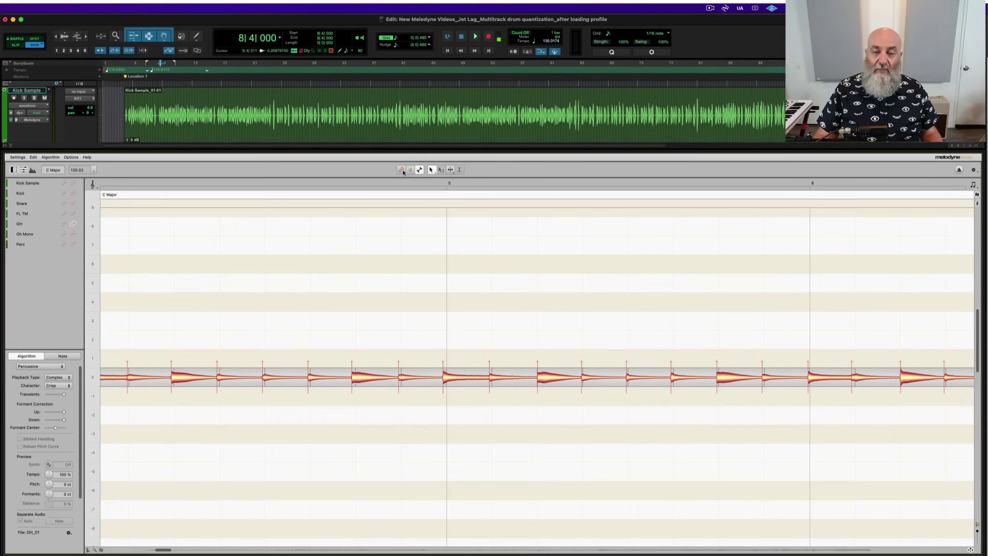
{"action": "left_click", "coordinate": [66, 223]}
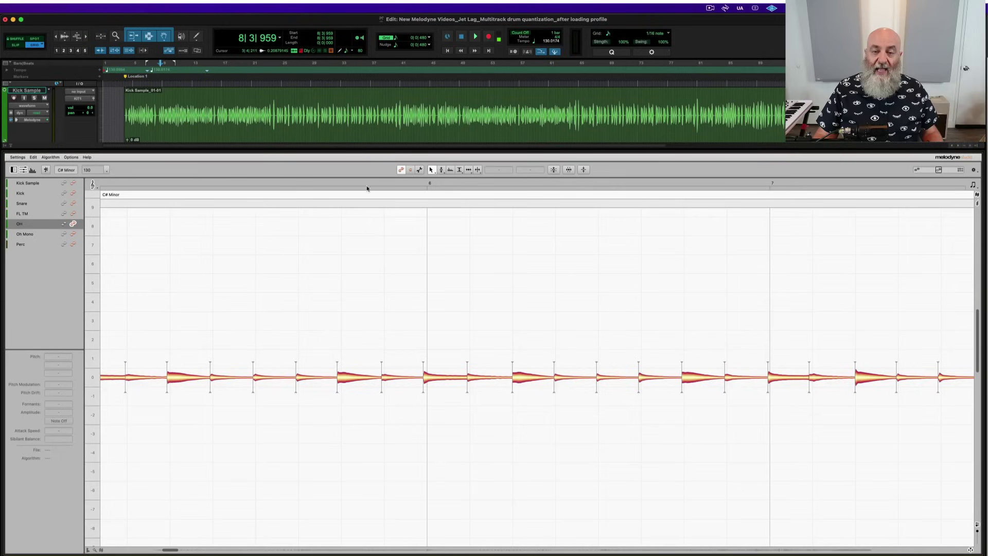
Step: In Note Assignment Mode, load the FL TM track's detection data from Oh Mono_01
{"action": "left_click", "coordinate": [74, 214]}
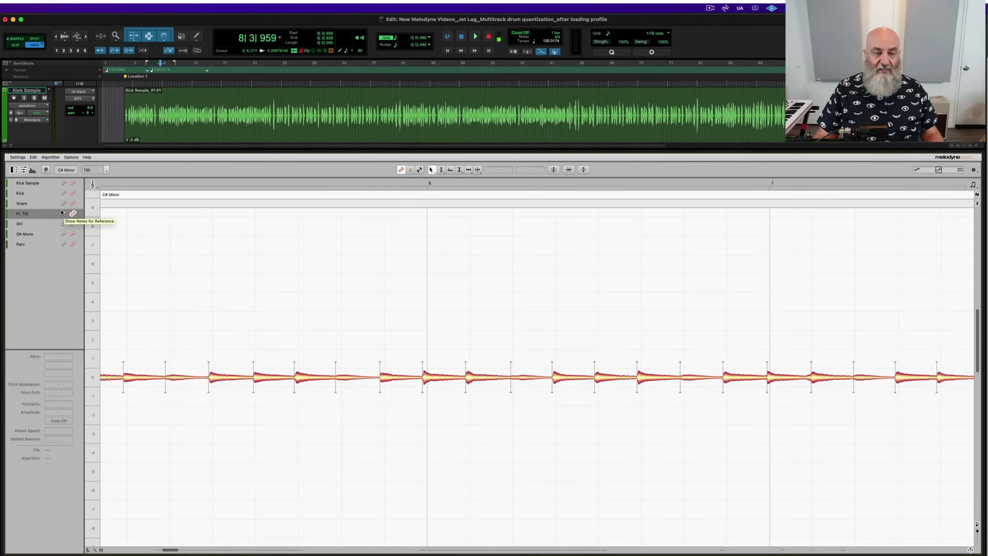
{"action": "left_click", "coordinate": [419, 170]}
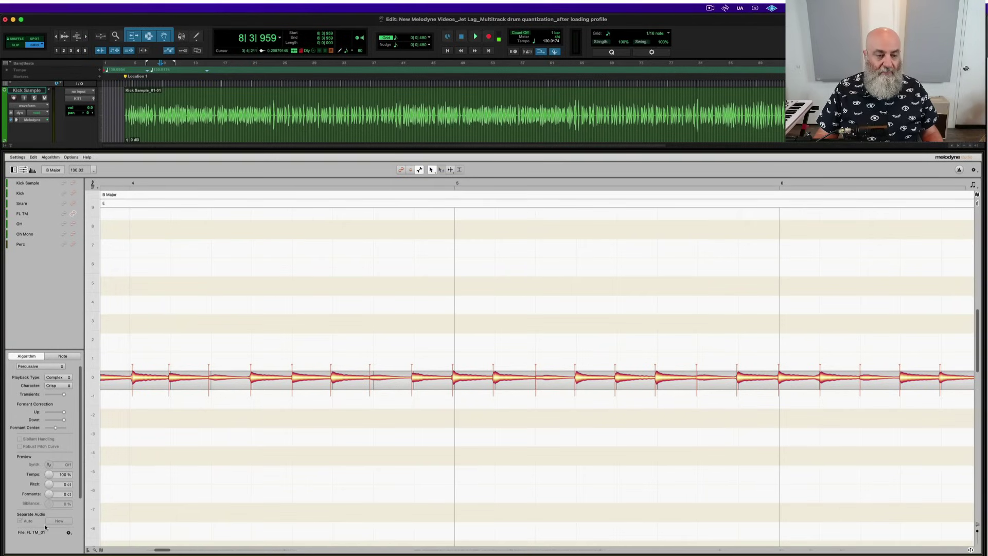
{"action": "left_click", "coordinate": [67, 533]}
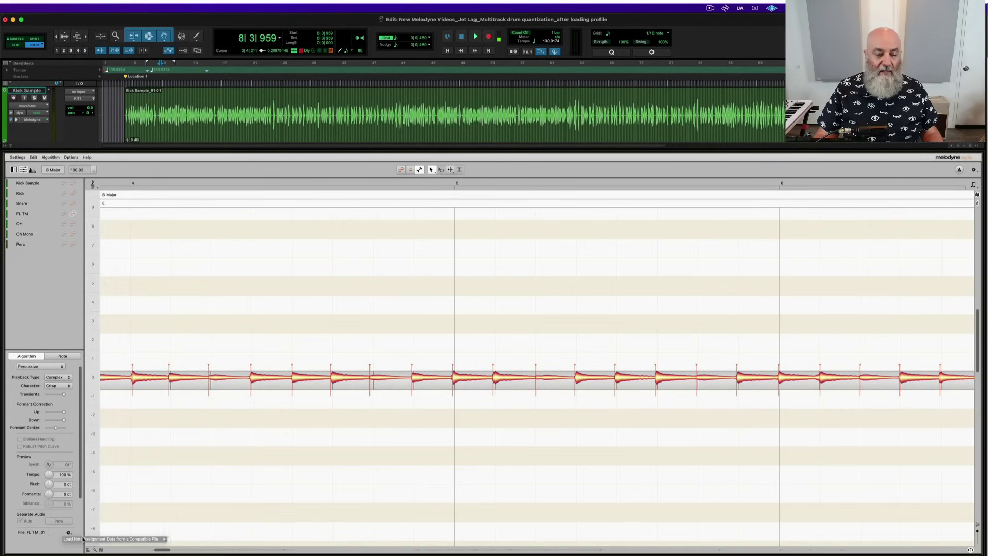
{"action": "mouse_move", "coordinate": [114, 540]}
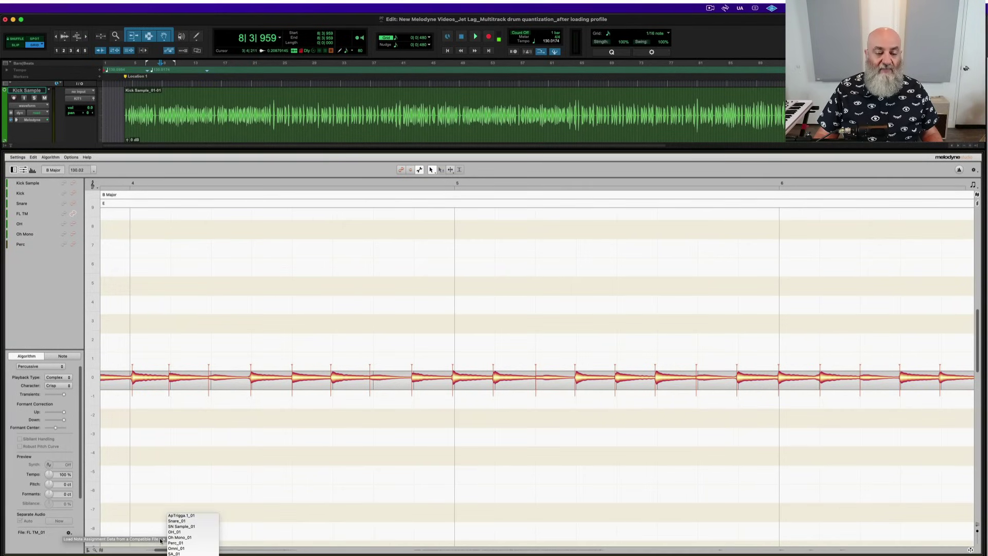
{"action": "left_click", "coordinate": [203, 538]}
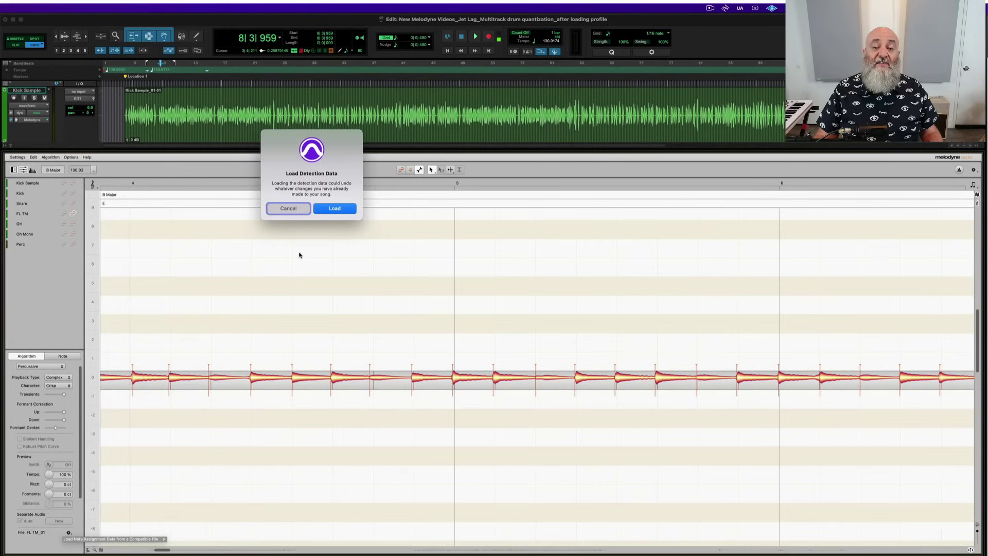
{"action": "left_click", "coordinate": [329, 209]}
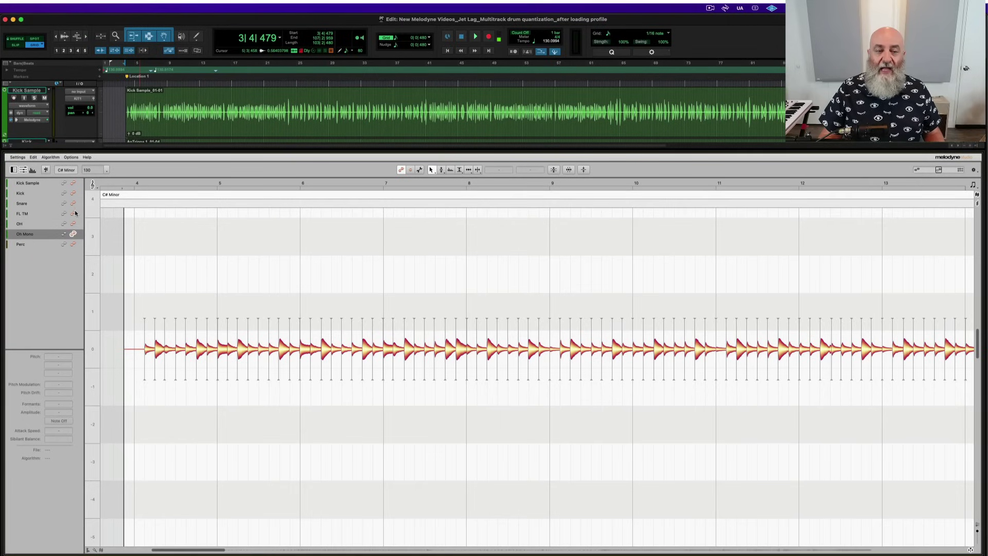
Step: Make Kick through Oh Mono editable together, with their notes shown on separate rows
{"action": "left_click", "coordinate": [73, 194], "text": "shift"}
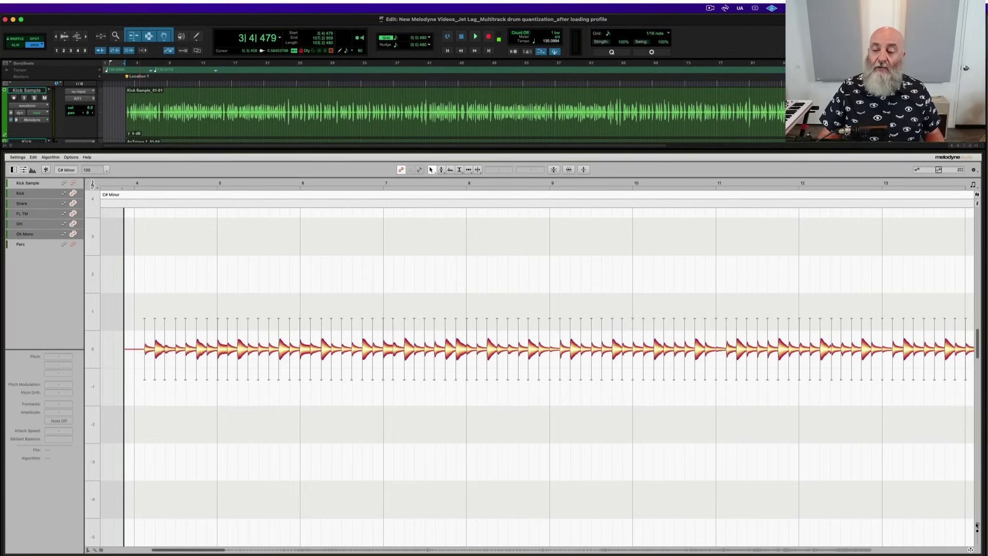
{"action": "left_click", "coordinate": [978, 526]}
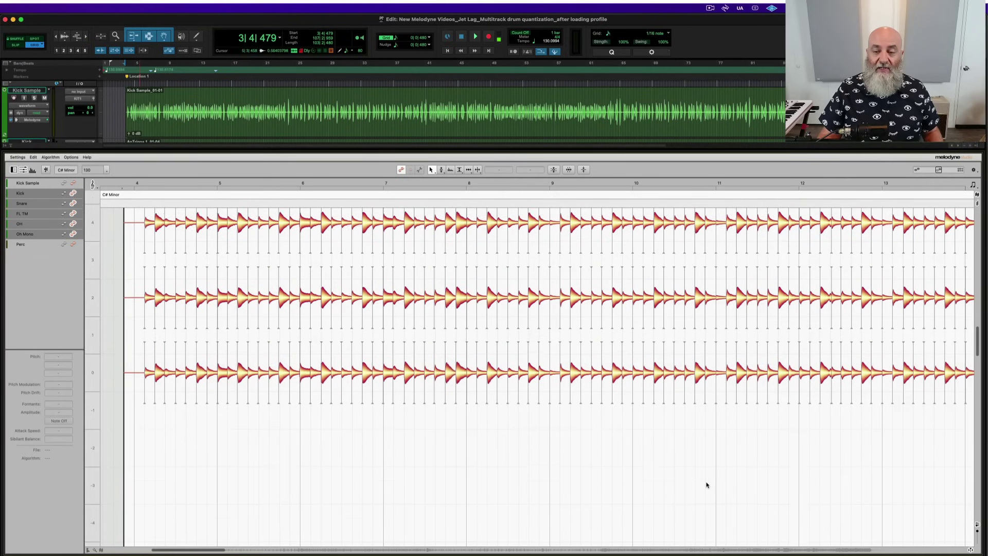
{"action": "scroll", "coordinate": [707, 485], "scroll_direction": "up", "scroll_amount": 3}
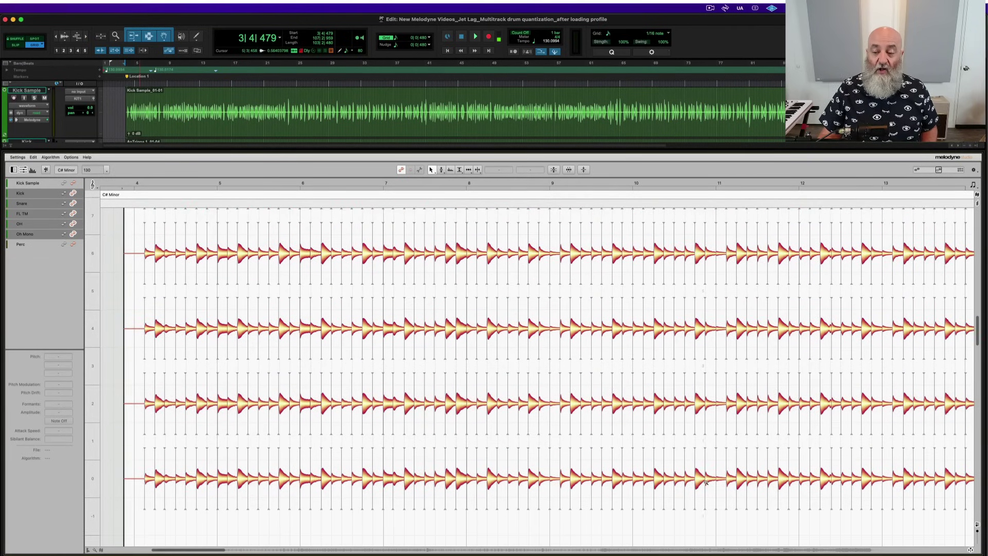
{"action": "scroll", "coordinate": [678, 454], "scroll_direction": "down", "scroll_amount": 2}
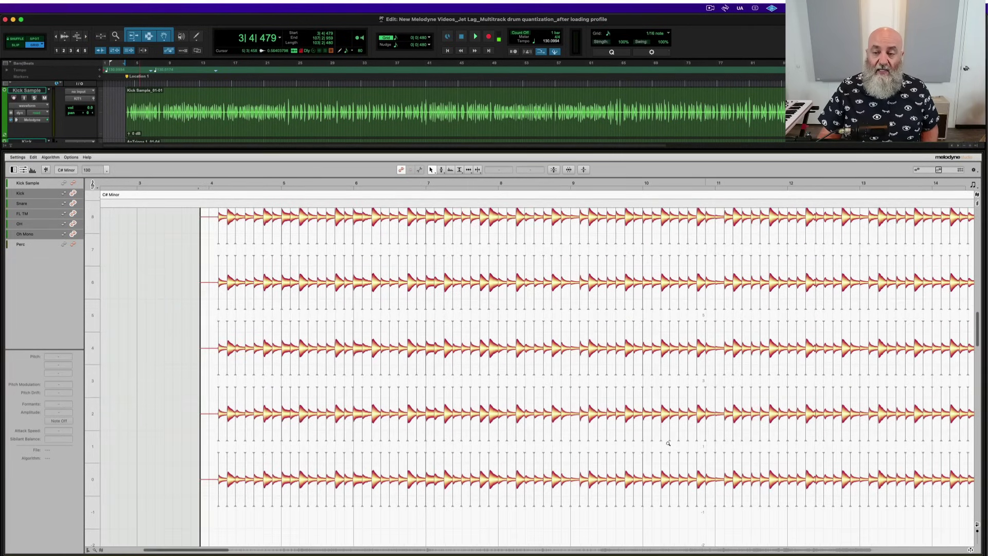
{"action": "scroll", "coordinate": [663, 437], "scroll_direction": "down", "scroll_amount": 3}
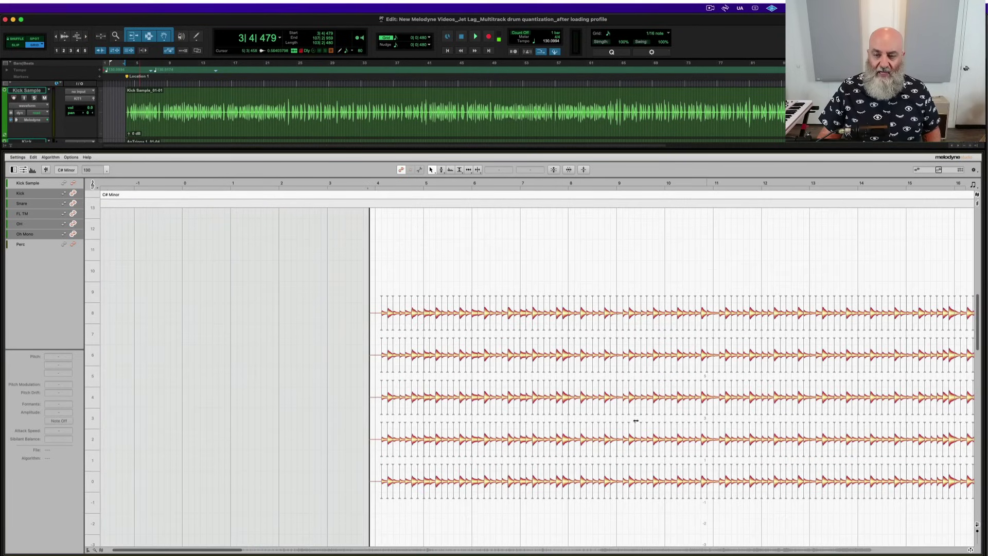
{"action": "scroll", "coordinate": [630, 413], "scroll_direction": "right", "scroll_amount": 2}
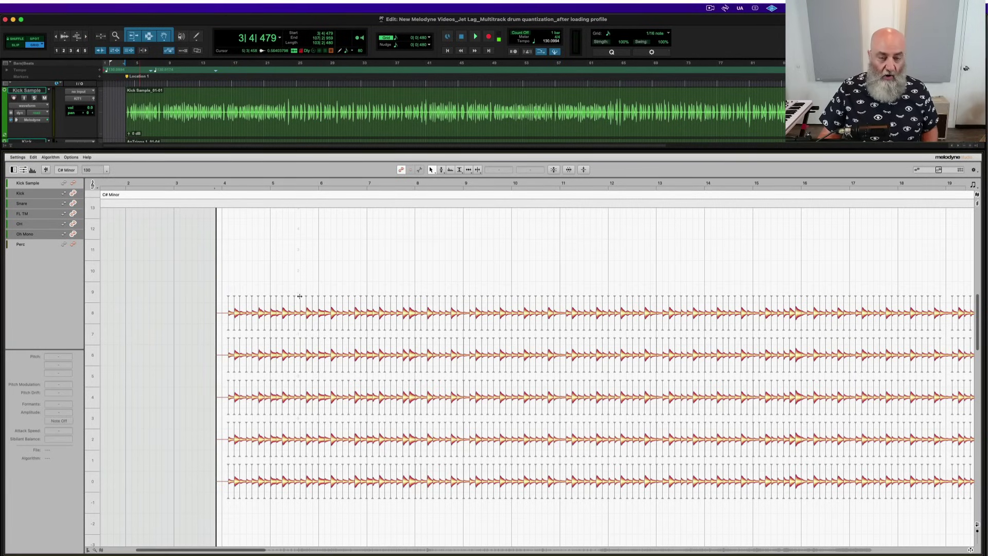
Step: Zoom in on bars 5–7 and select the top drum note at bar 6
{"action": "left_click_drag", "start_coordinate": [317, 297], "coordinate": [383, 299]}
{"action": "scroll", "coordinate": [383, 299], "scroll_direction": "left", "scroll_amount": 5}
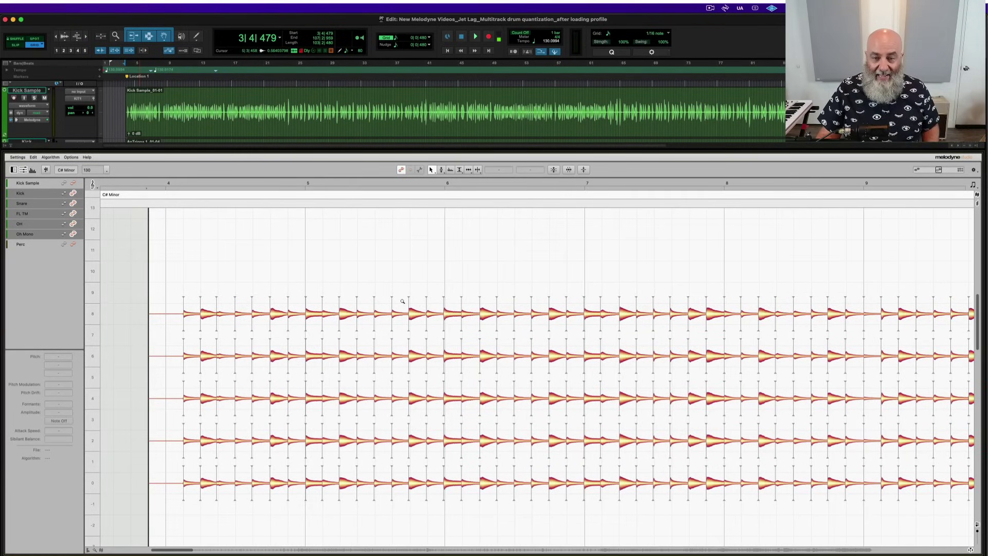
{"action": "left_click_drag", "start_coordinate": [434, 305], "coordinate": [467, 308]}
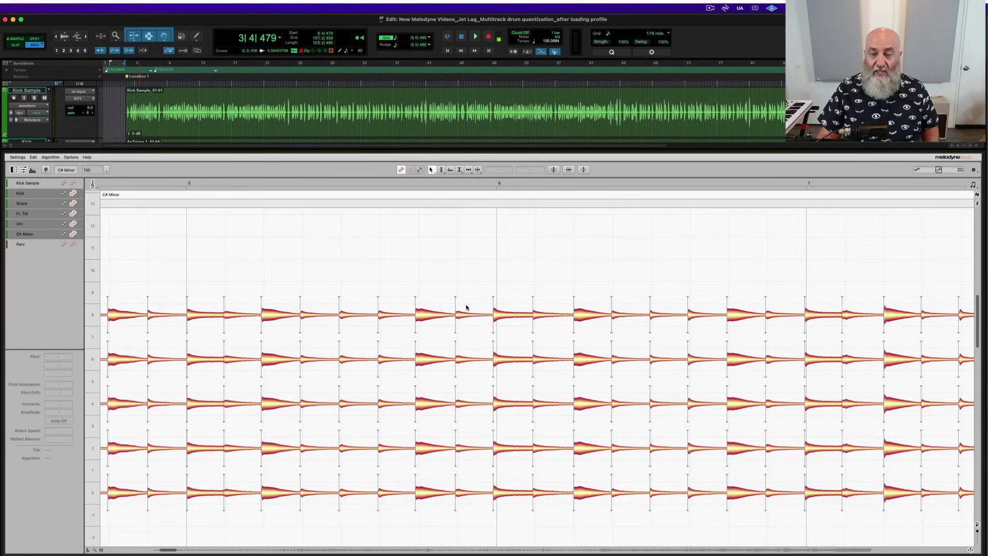
{"action": "left_click", "coordinate": [466, 305]}
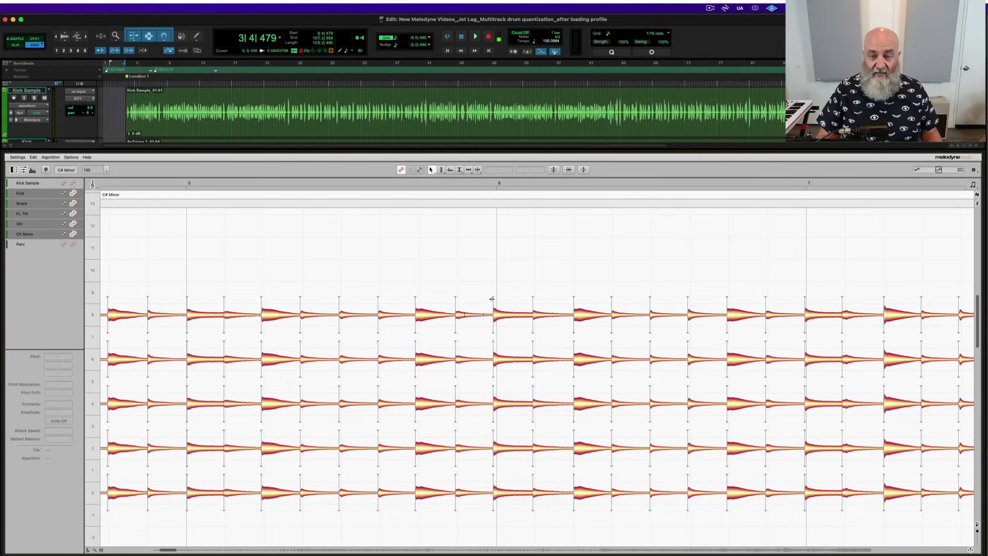
Step: Move the start of the five stacked bar-6 notes slightly later using the Note Separation tool
{"action": "left_click_drag", "start_coordinate": [514, 295], "coordinate": [517, 502]}
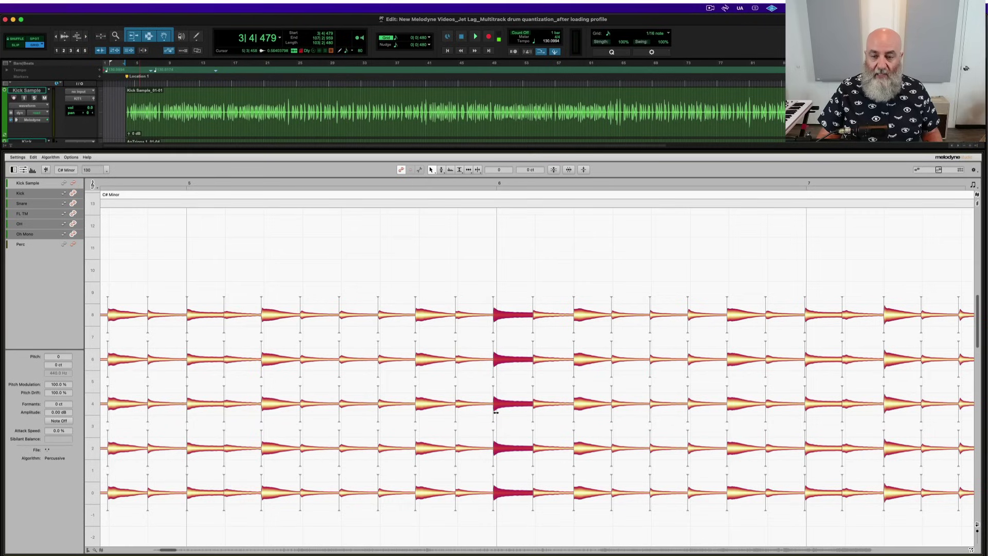
{"action": "right_click", "coordinate": [492, 366]}
{"action": "left_click", "coordinate": [533, 413]}
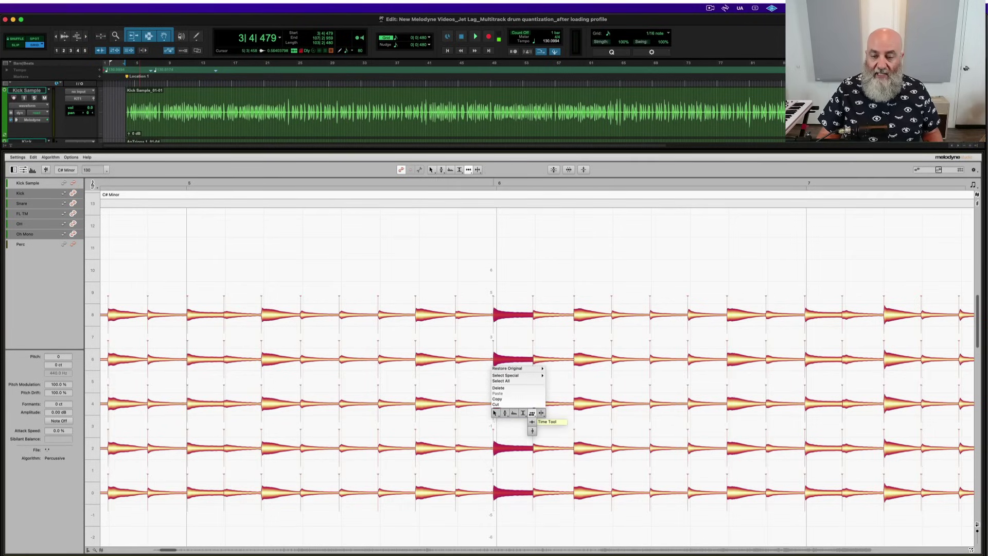
{"action": "left_click_drag", "start_coordinate": [499, 404], "coordinate": [497, 405]}
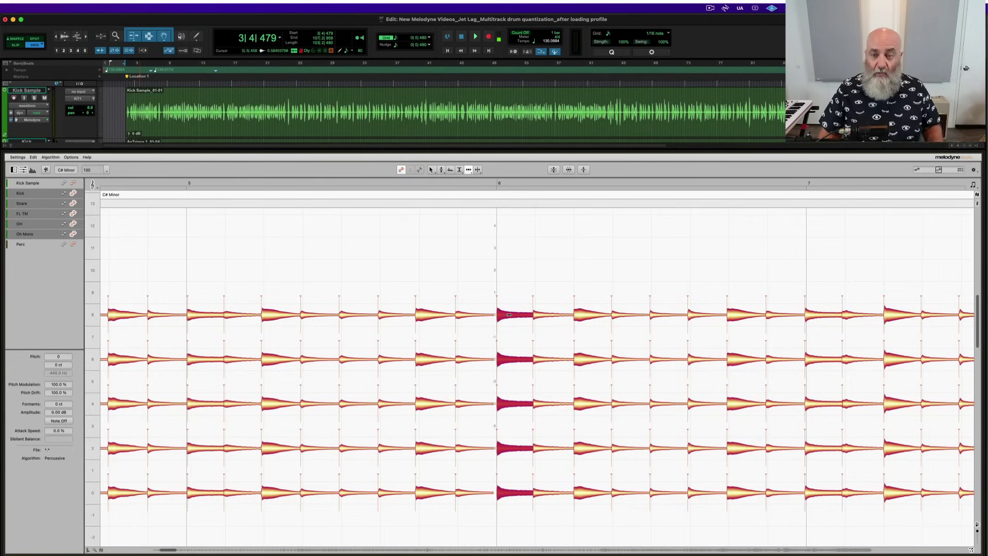
{"action": "left_click", "coordinate": [516, 276]}
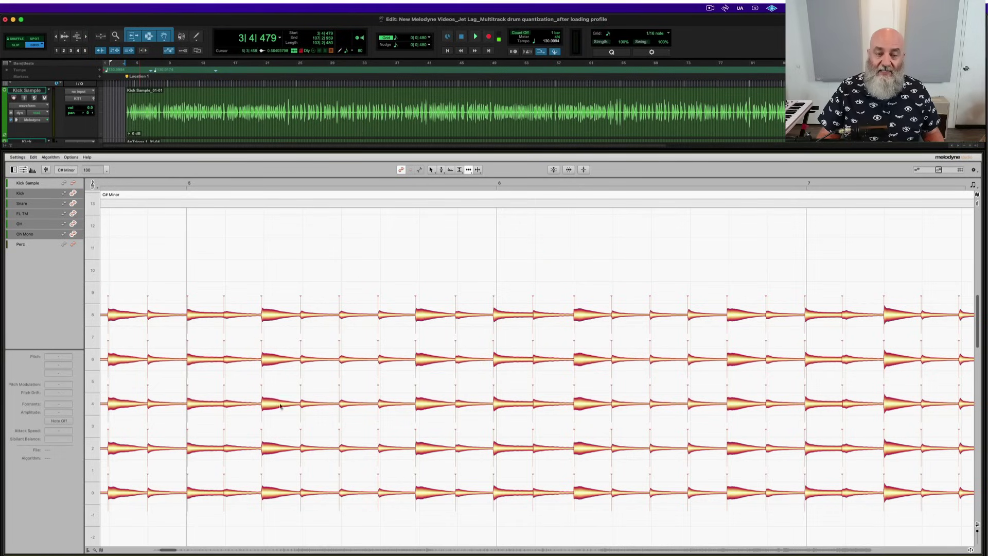
Step: Make all seven drum tracks' notes editable together and select every note
{"action": "left_click", "coordinate": [73, 245]}
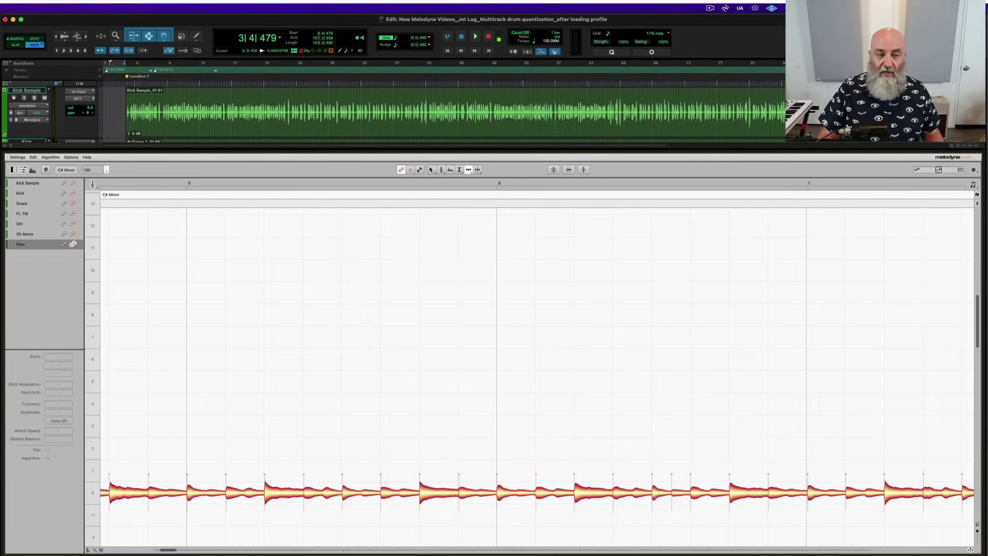
{"action": "left_click", "coordinate": [73, 184], "text": "shift"}
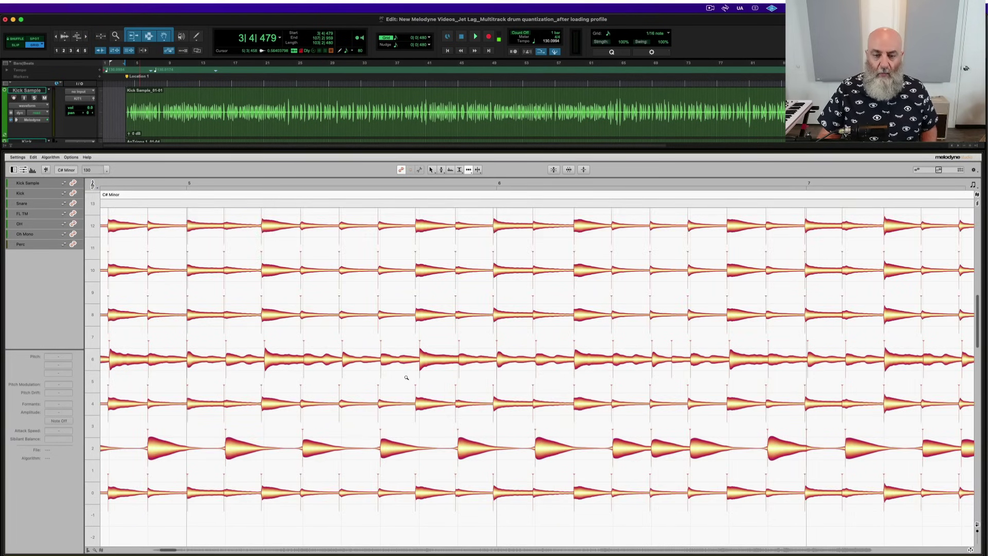
{"action": "scroll", "coordinate": [400, 371], "scroll_direction": "down", "scroll_amount": 1}
{"action": "scroll", "coordinate": [401, 371], "scroll_direction": "down", "scroll_amount": 2}
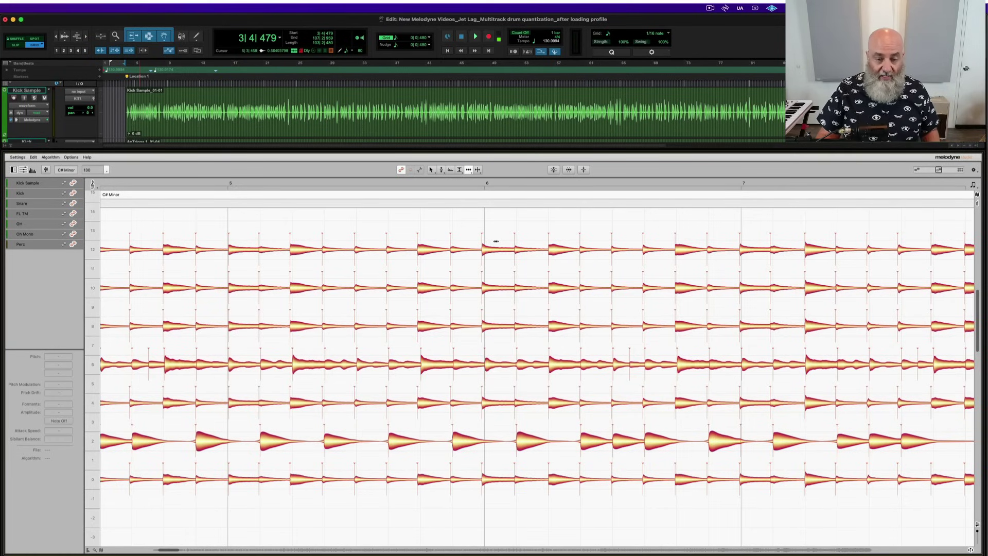
{"action": "key", "text": "super+a"}
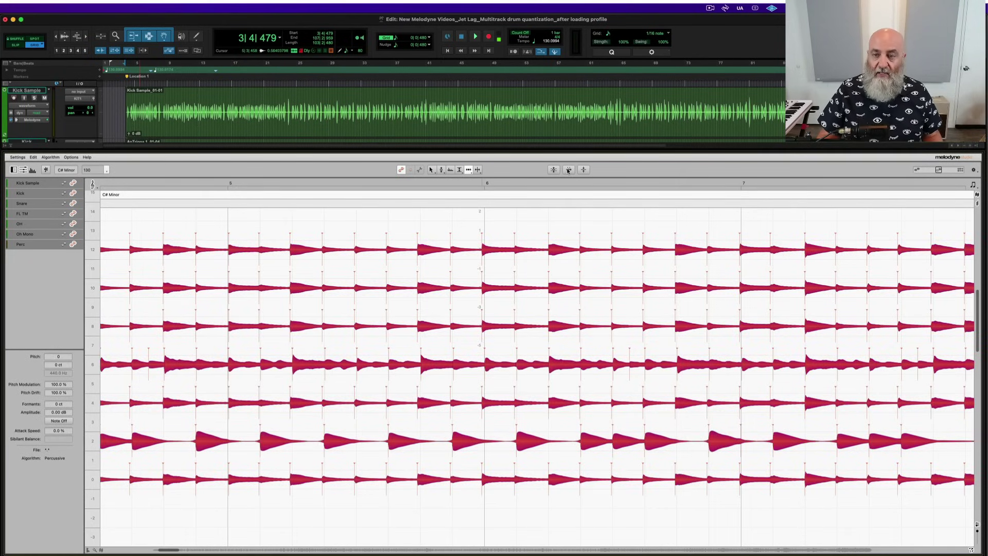
Step: Quantize the selected notes to a 1/8 groove reference at 100% intensity while playing back
{"action": "left_click", "coordinate": [569, 170]}
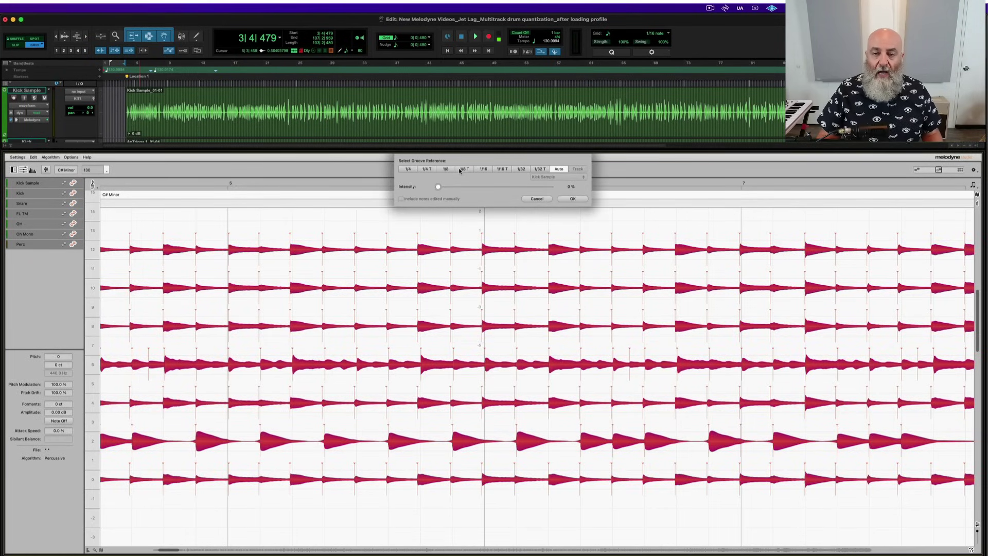
{"action": "left_click", "coordinate": [444, 169]}
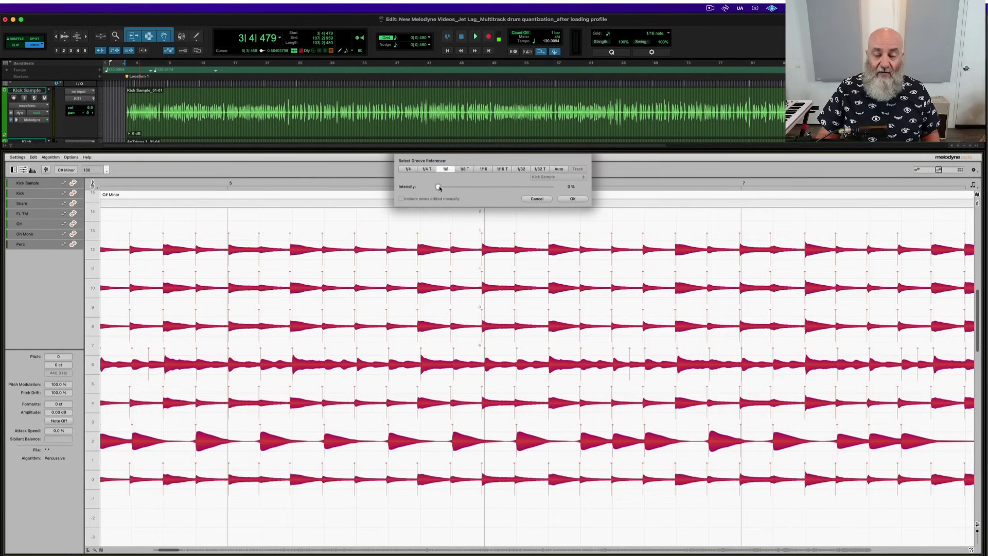
{"action": "key", "text": "space"}
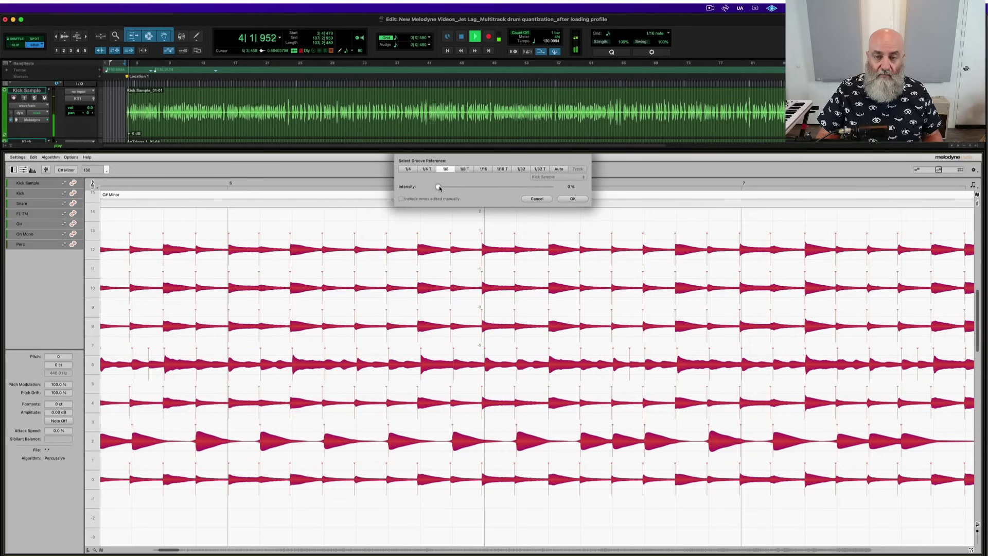
{"action": "left_click_drag", "start_coordinate": [439, 188], "coordinate": [484, 188]}
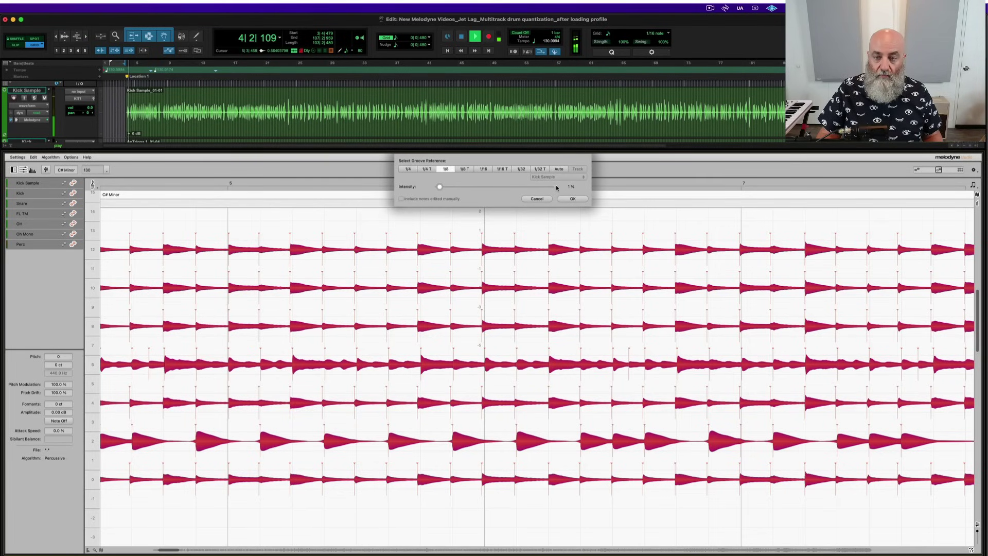
{"action": "left_click_drag", "start_coordinate": [557, 187], "coordinate": [560, 189]}
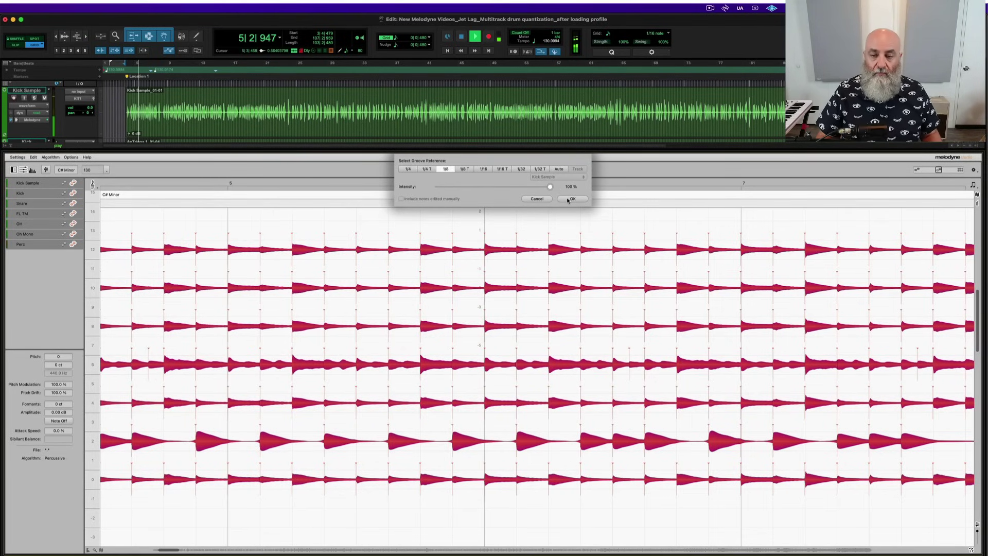
{"action": "left_click", "coordinate": [572, 200]}
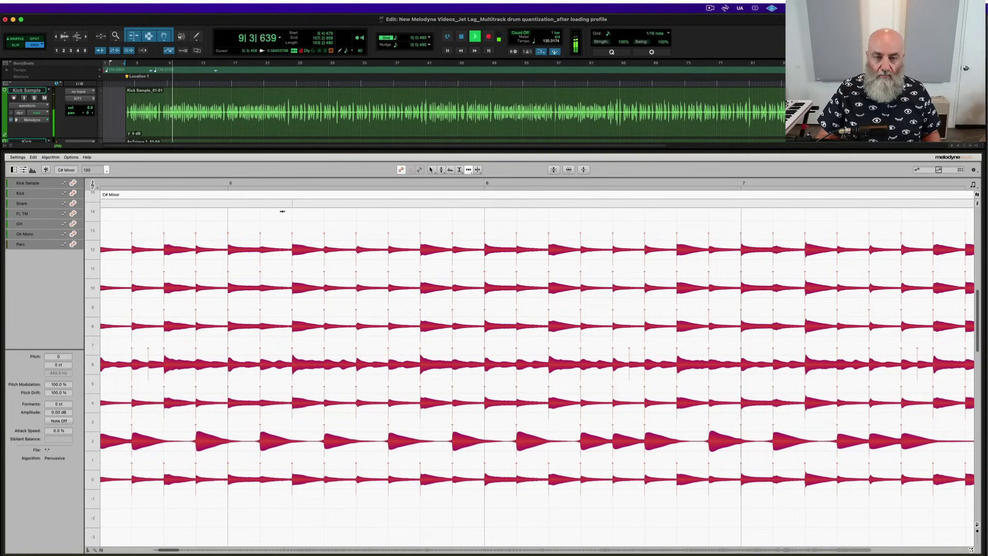
{"action": "key", "text": "space"}
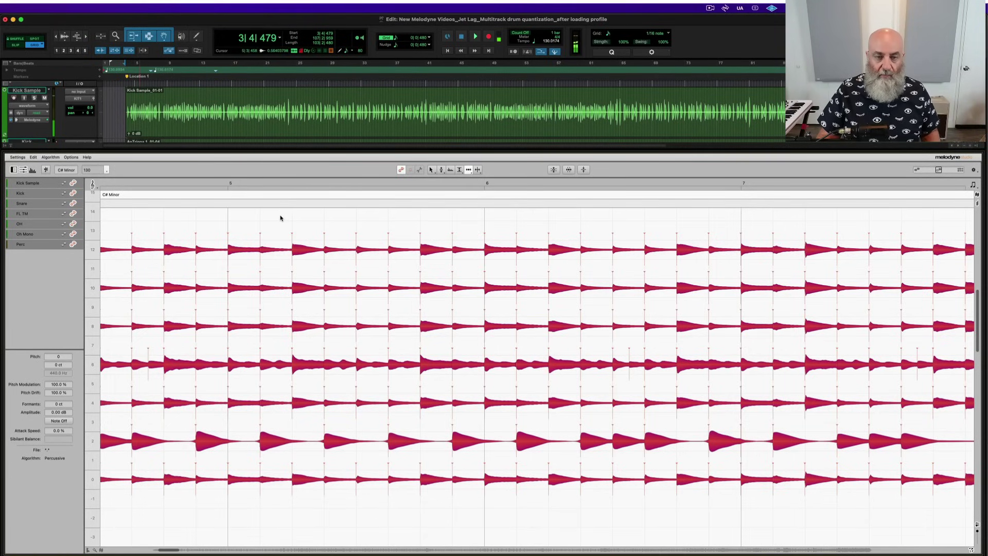
{"action": "scroll", "coordinate": [281, 218], "scroll_direction": "left", "scroll_amount": 5}
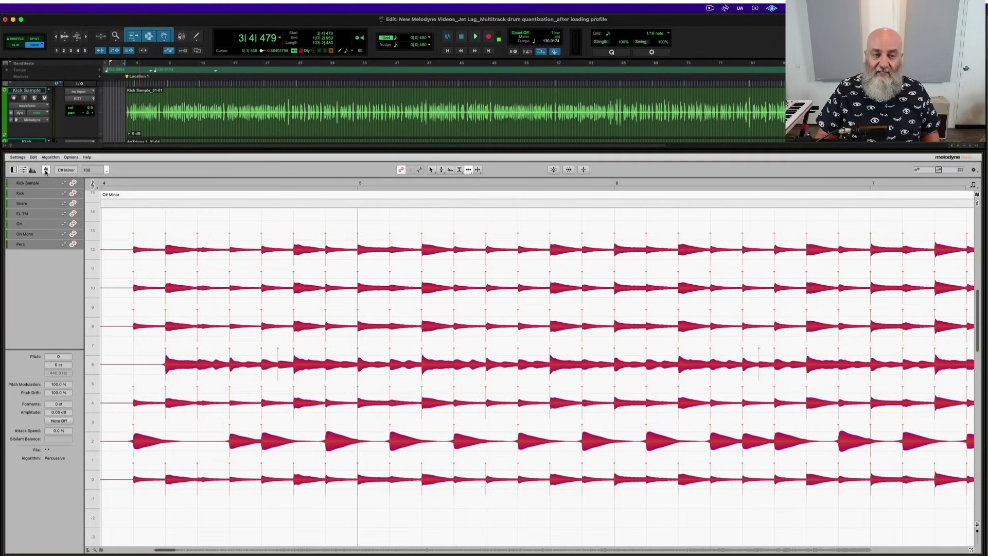
{"action": "key", "text": "space"}
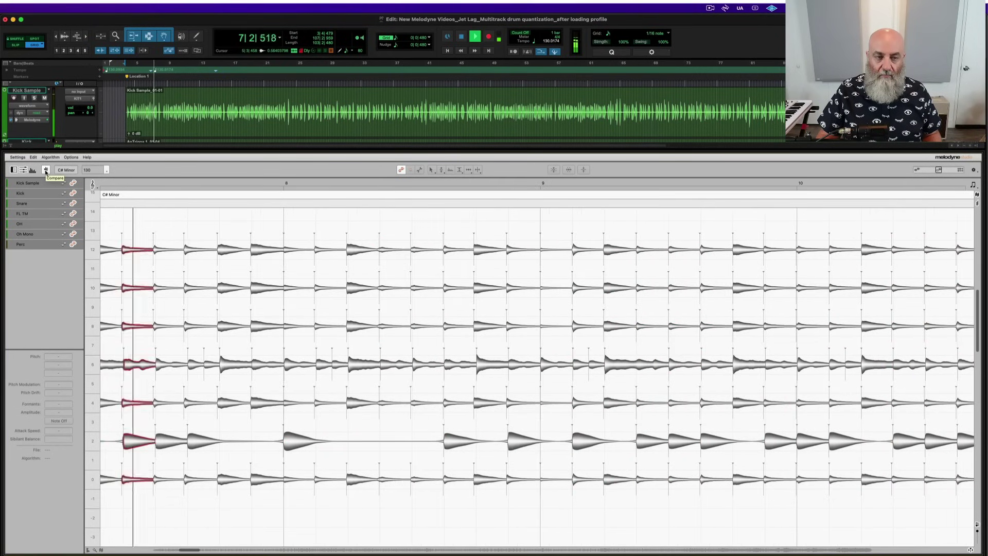
{"action": "left_click", "coordinate": [45, 171]}
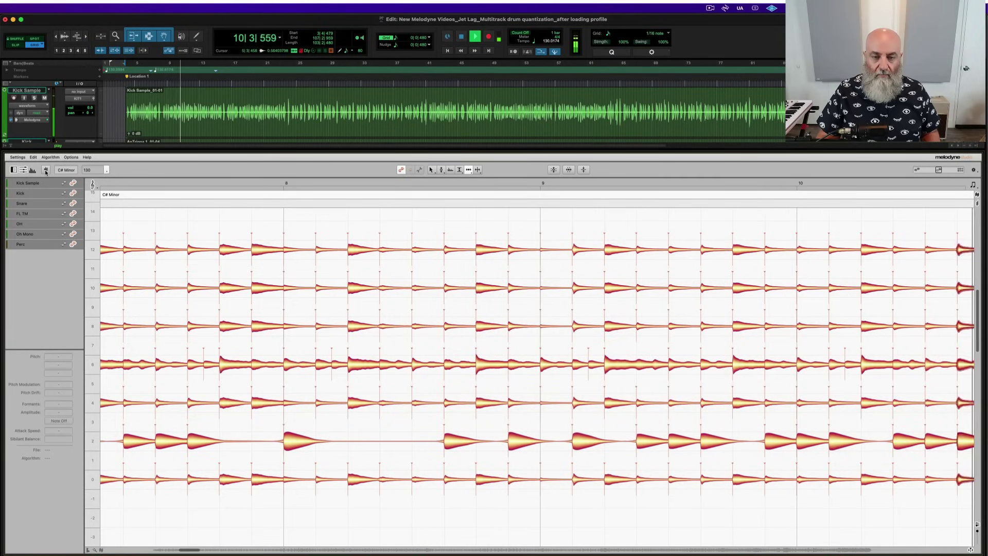
{"action": "key", "text": "space"}
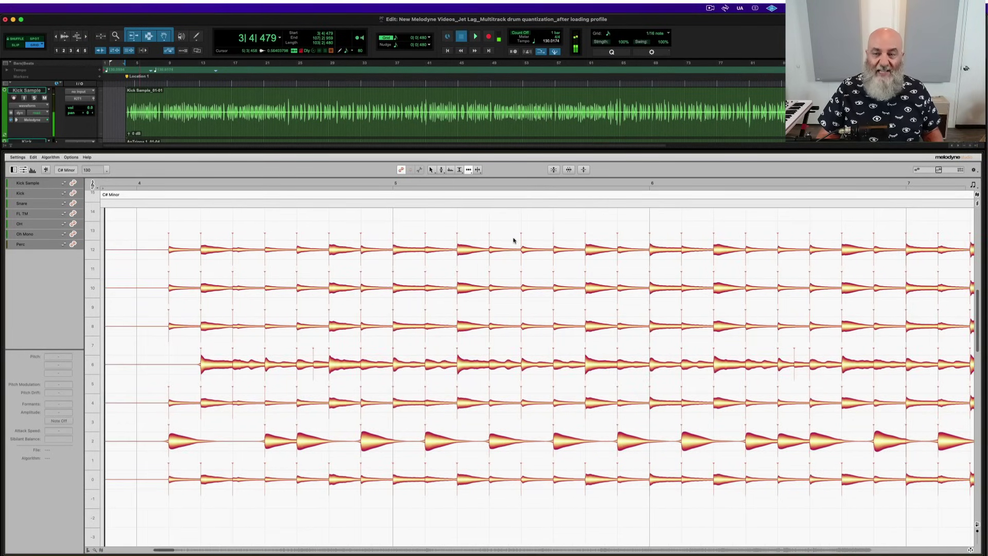
Step: Reapply the groove quantization with the intensity lowered to 0%
{"action": "left_click", "coordinate": [568, 171]}
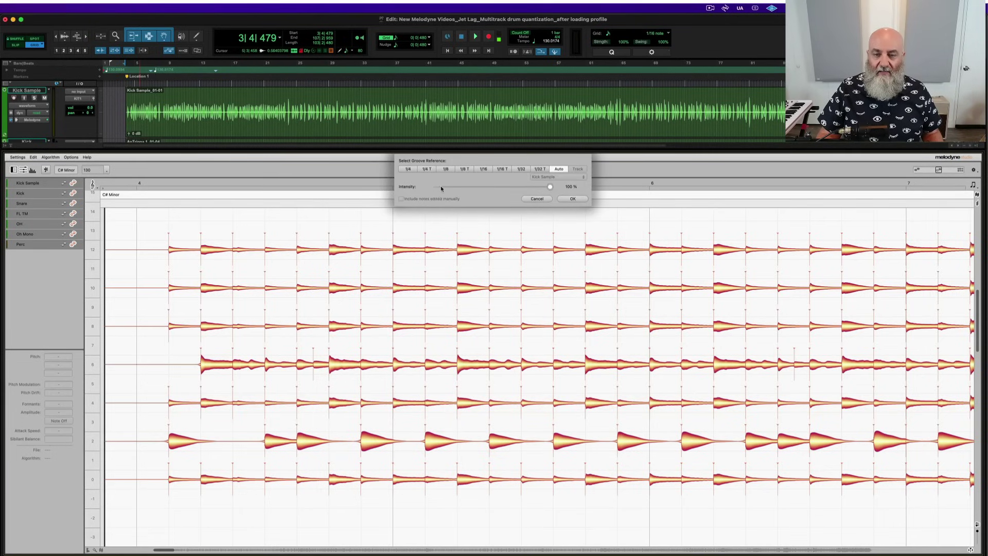
{"action": "left_click_drag", "start_coordinate": [441, 189], "coordinate": [437, 188]}
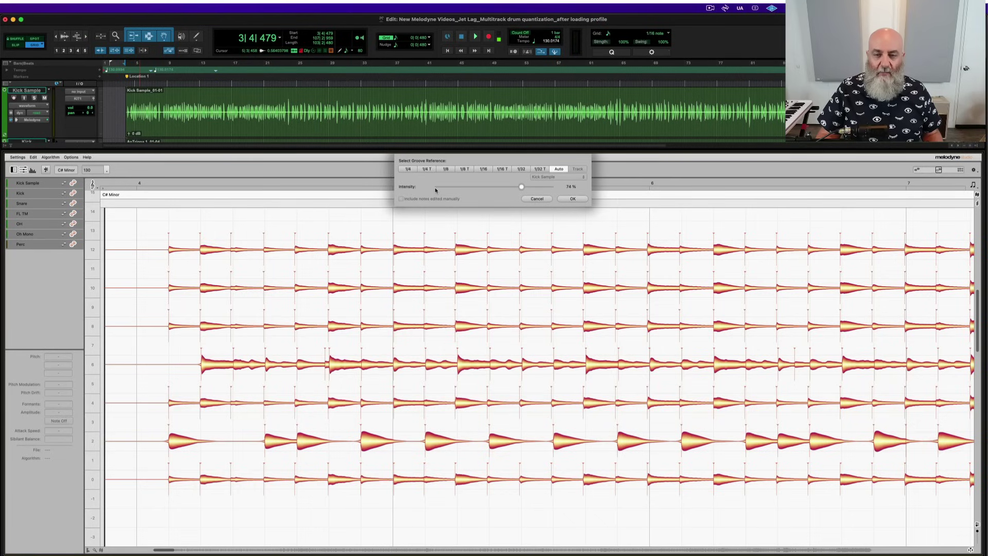
{"action": "left_click", "coordinate": [435, 187]}
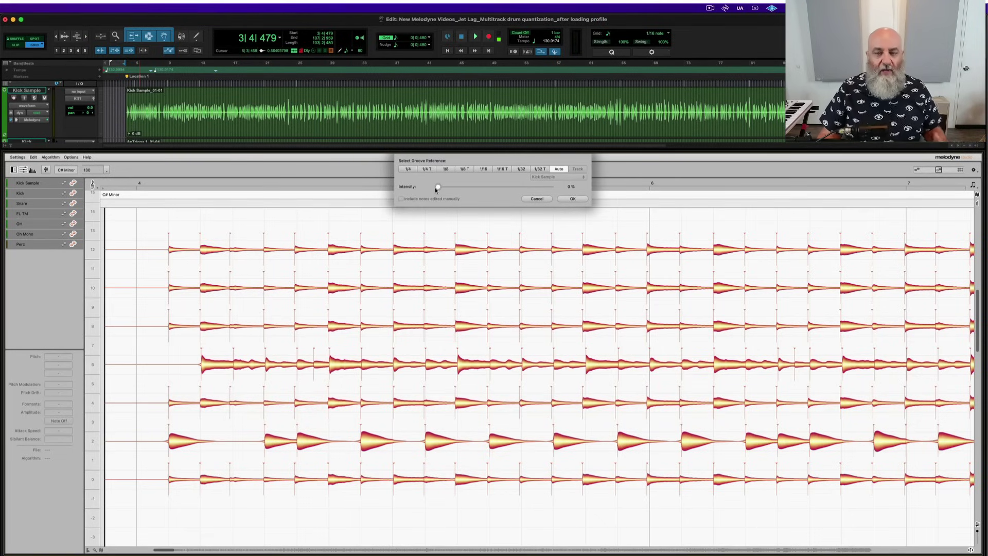
{"action": "left_click", "coordinate": [576, 199]}
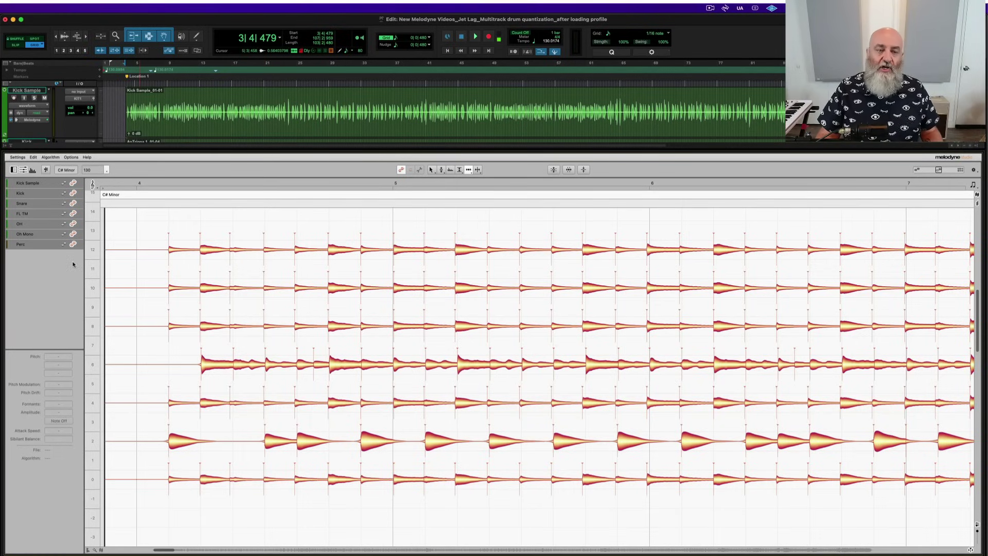
Step: Close Melodyne and add a new stereo instrument track, Inst 1, below the Snare track
{"action": "key", "text": "super+w"}
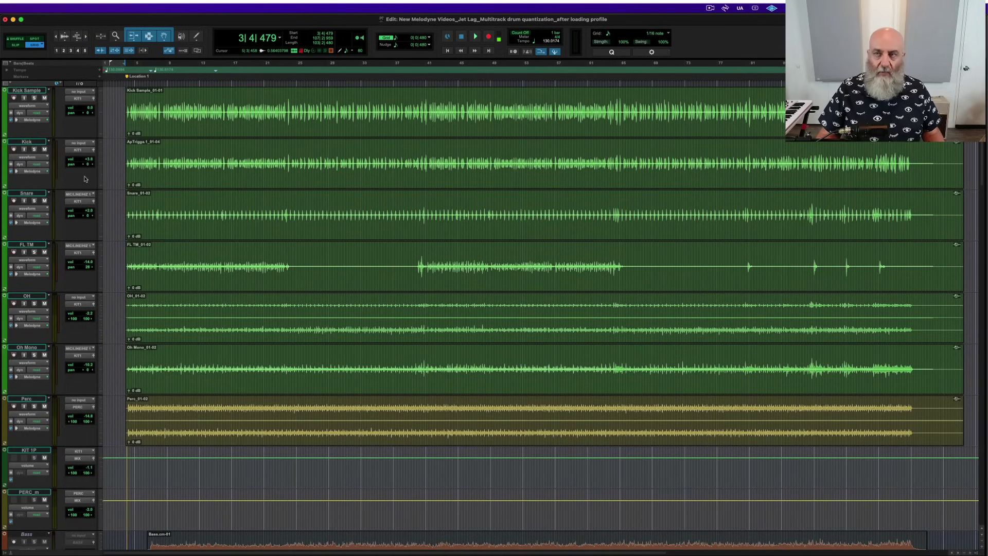
{"action": "left_click", "coordinate": [41, 194]}
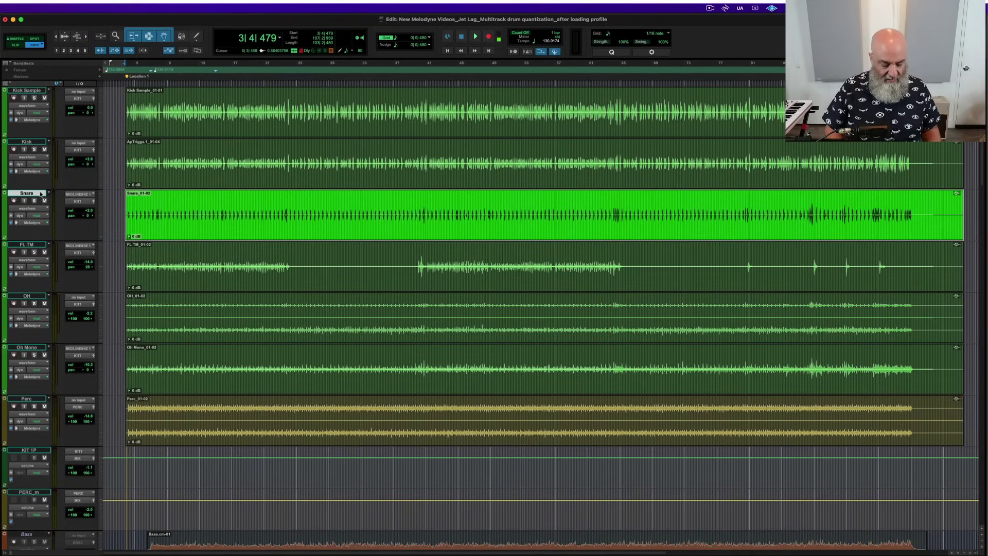
{"action": "key", "text": "super+shift+n"}
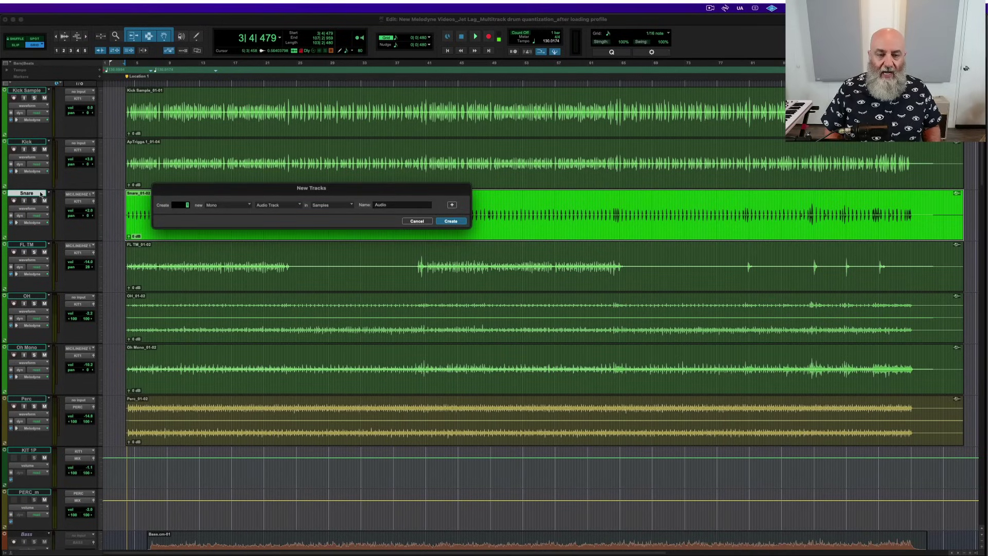
{"action": "key", "text": "super+Down"}
{"action": "key", "text": "super+Down"}
{"action": "key", "text": "super+Down"}
{"action": "key", "text": "super+Down"}
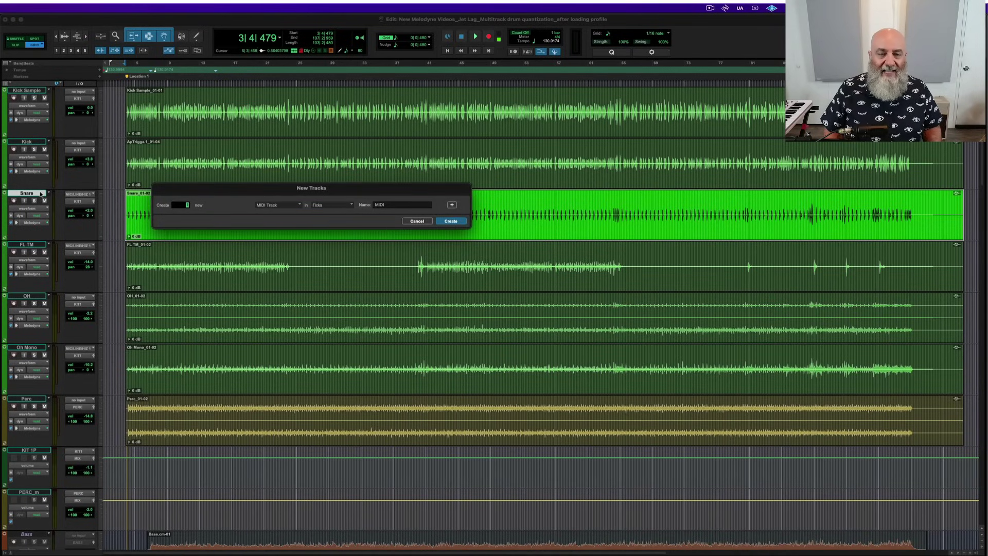
{"action": "key", "text": "super+Down"}
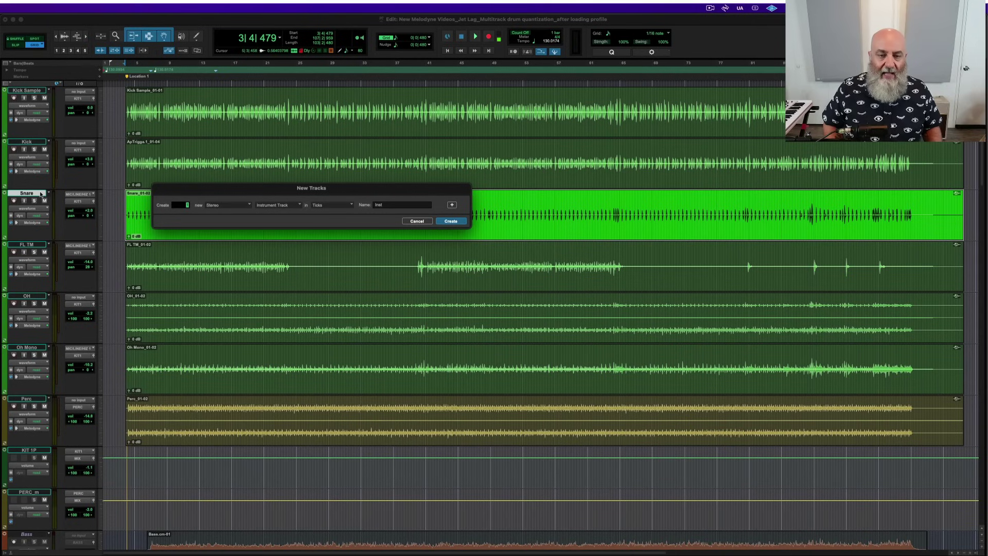
{"action": "key", "text": "Return"}
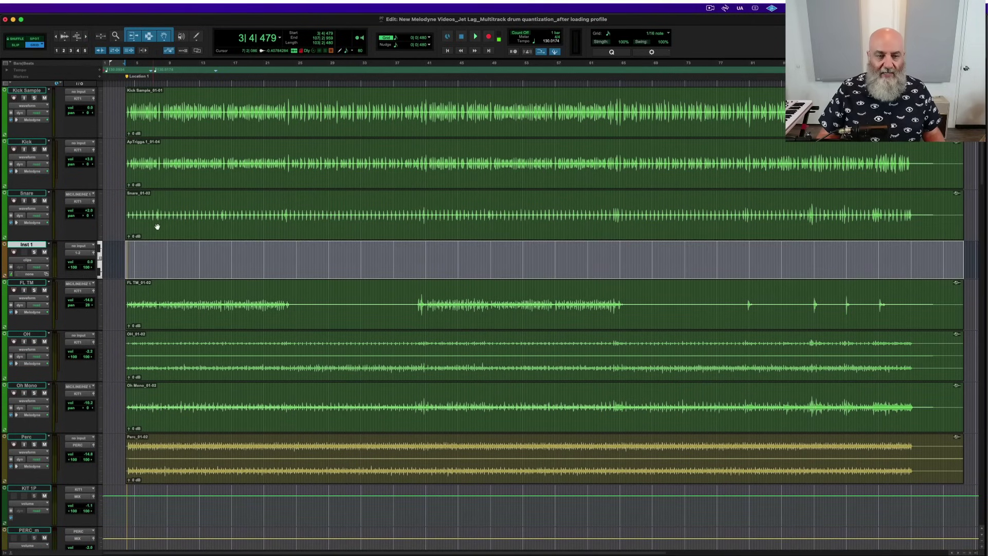
Step: Select the whole Snare clip on its own
{"action": "key", "text": "super+a"}
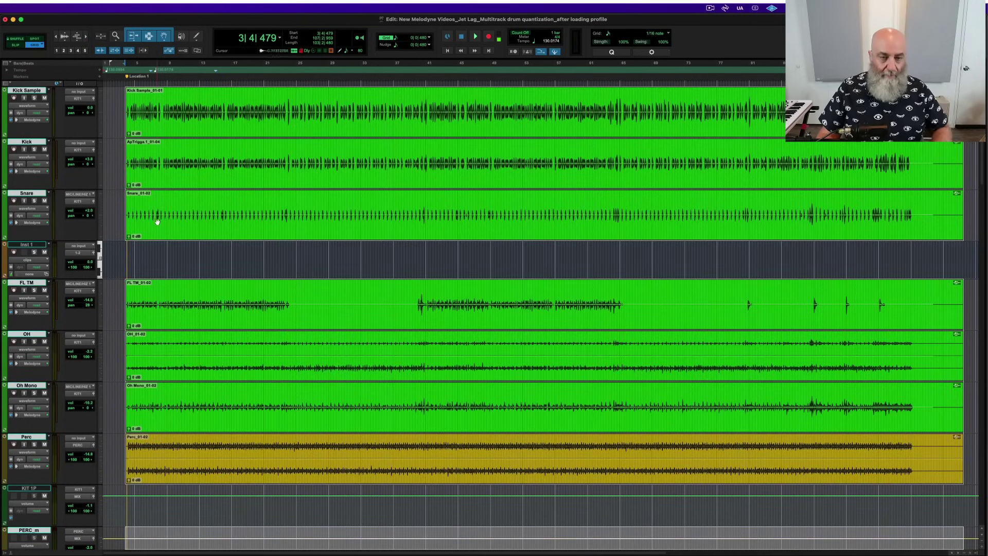
{"action": "left_click", "coordinate": [158, 226]}
{"action": "left_click", "coordinate": [161, 228]}
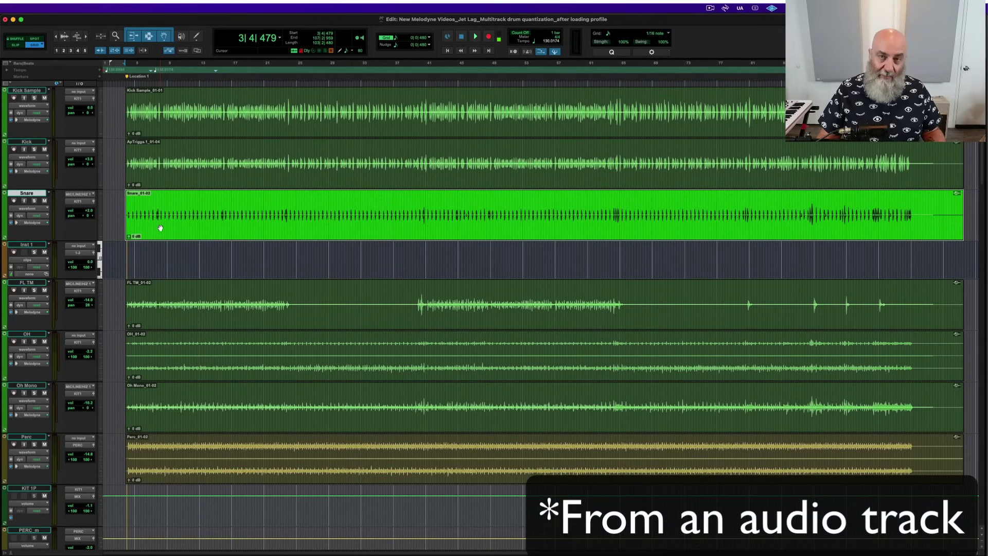
Step: Convert the Snare clip to percussive MIDI on Inst 1, then move Inst 1 lower in the track list
{"action": "left_click_drag", "start_coordinate": [160, 227], "coordinate": [160, 257]}
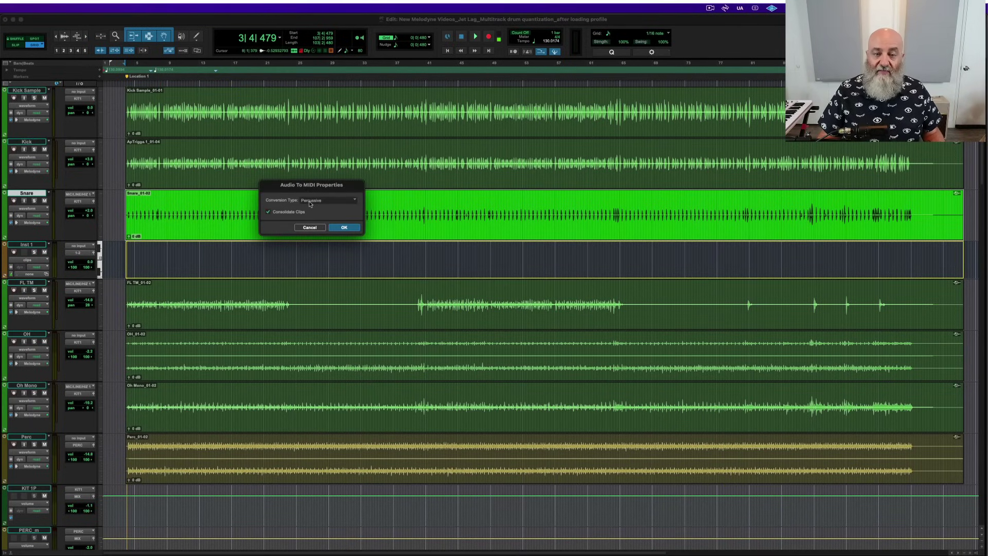
{"action": "left_click", "coordinate": [340, 228]}
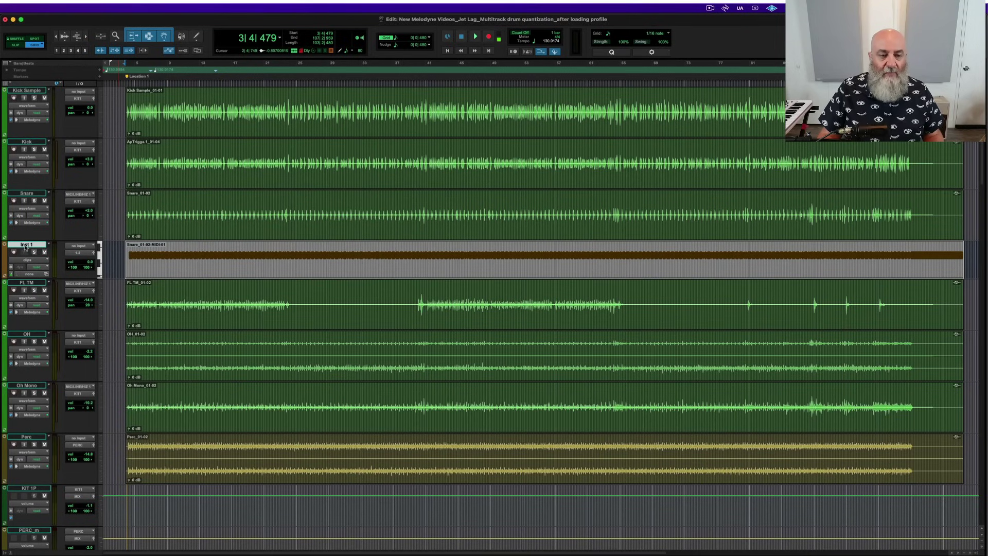
{"action": "left_click_drag", "start_coordinate": [26, 250], "coordinate": [30, 513]}
Step: Select and solo the MIDI Drums clip, zoomed in on the timeline
{"action": "scroll", "coordinate": [115, 313], "scroll_direction": "up", "scroll_amount": 3}
{"action": "scroll", "coordinate": [115, 312], "scroll_direction": "down", "scroll_amount": 1}
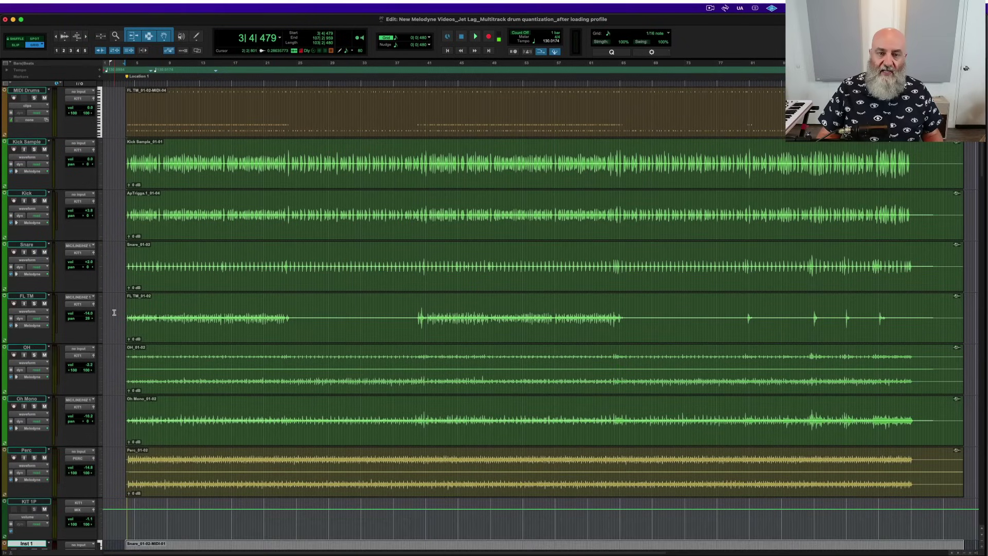
{"action": "left_click", "coordinate": [186, 118]}
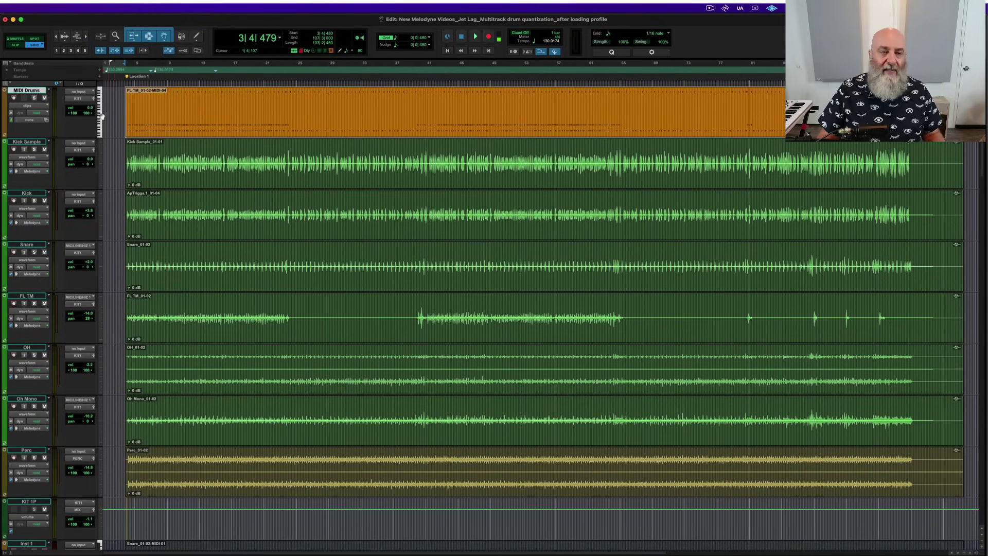
{"action": "left_click", "coordinate": [34, 97]}
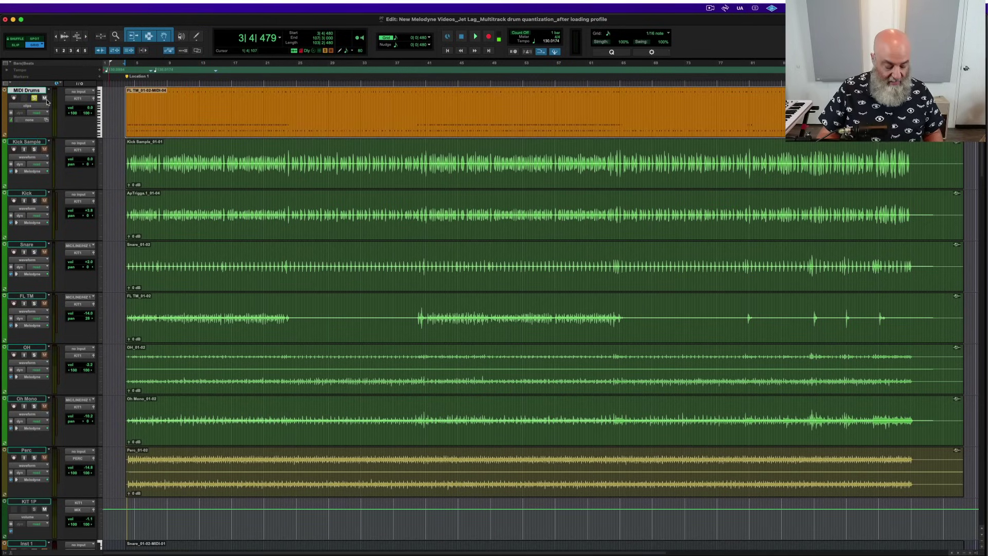
{"action": "key", "text": "super+bracketright"}
{"action": "key", "text": "super+bracketright"}
{"action": "key", "text": "super+bracketright"}
{"action": "key", "text": "super+bracketright"}
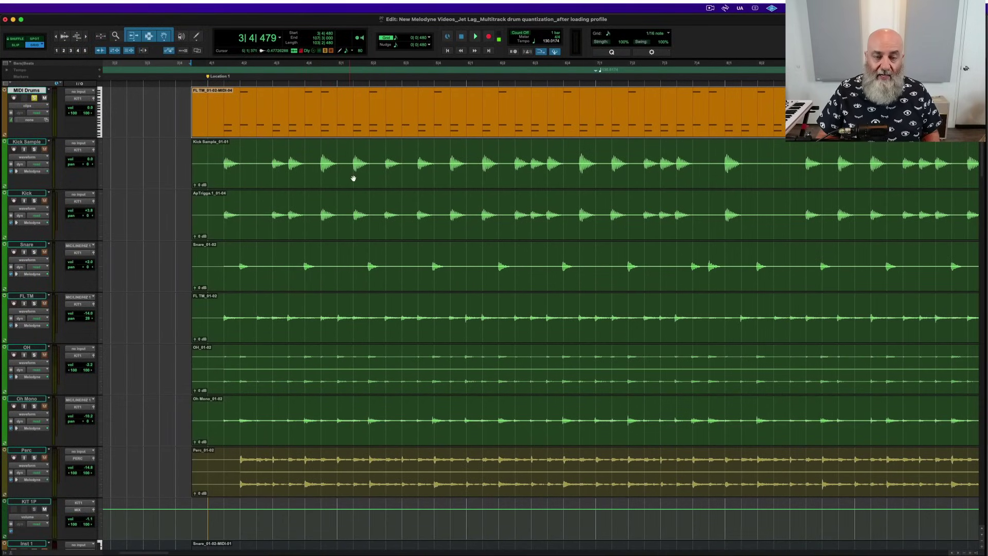
Step: Audition the groove, then open Real-Time Properties for FL TM_01-02-MIDI-04 over the tracks
{"action": "key", "text": "space"}
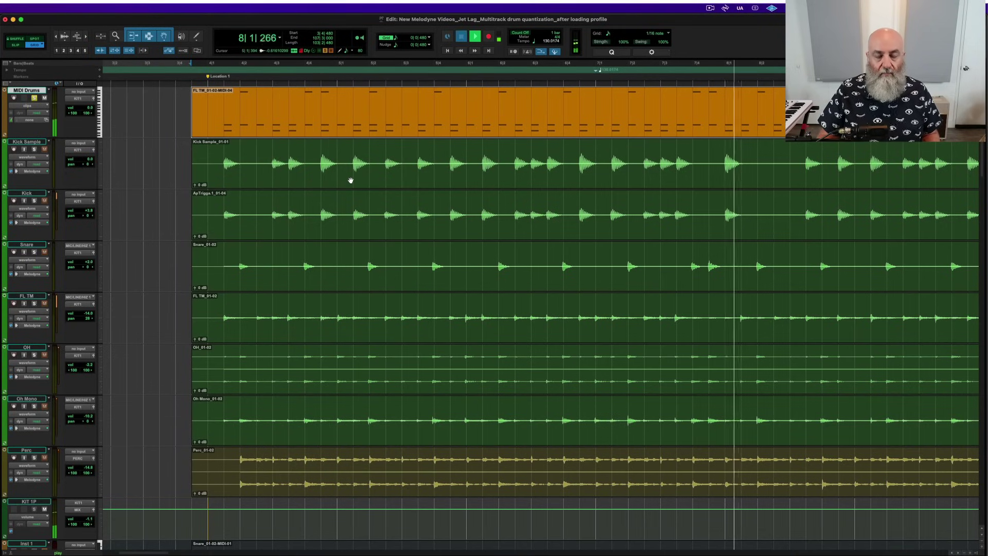
{"action": "key", "text": "space"}
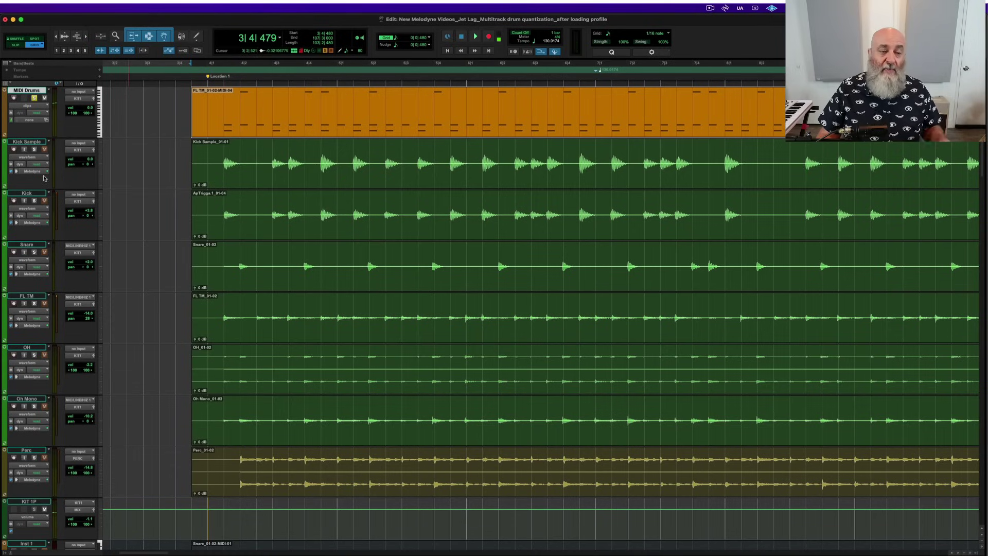
{"action": "key", "text": "alt+4"}
{"action": "left_click_drag", "start_coordinate": [155, 242], "coordinate": [345, 240]}
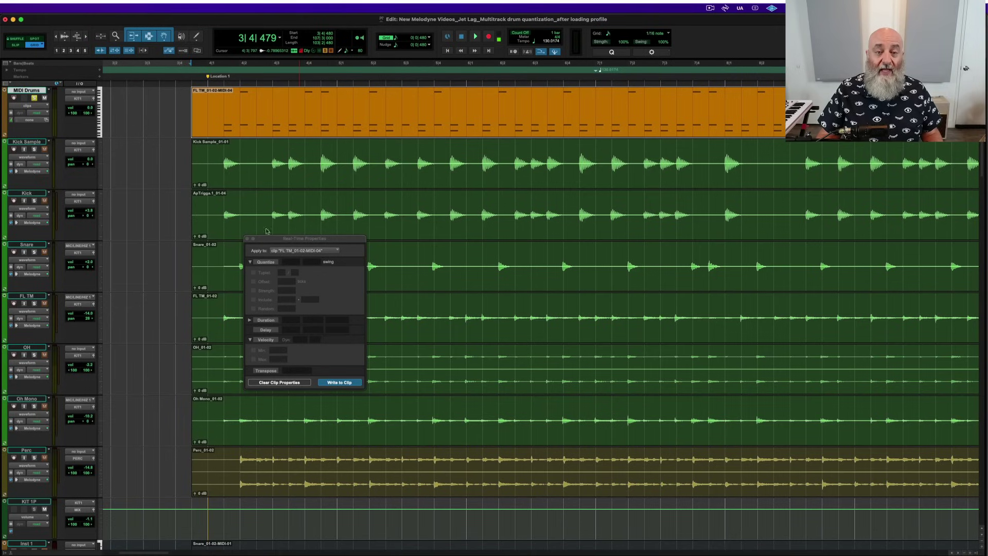
Step: Turn on real-time quantize with 65% swing at 100% strength, audition it, and dismiss the window
{"action": "left_click", "coordinate": [266, 262]}
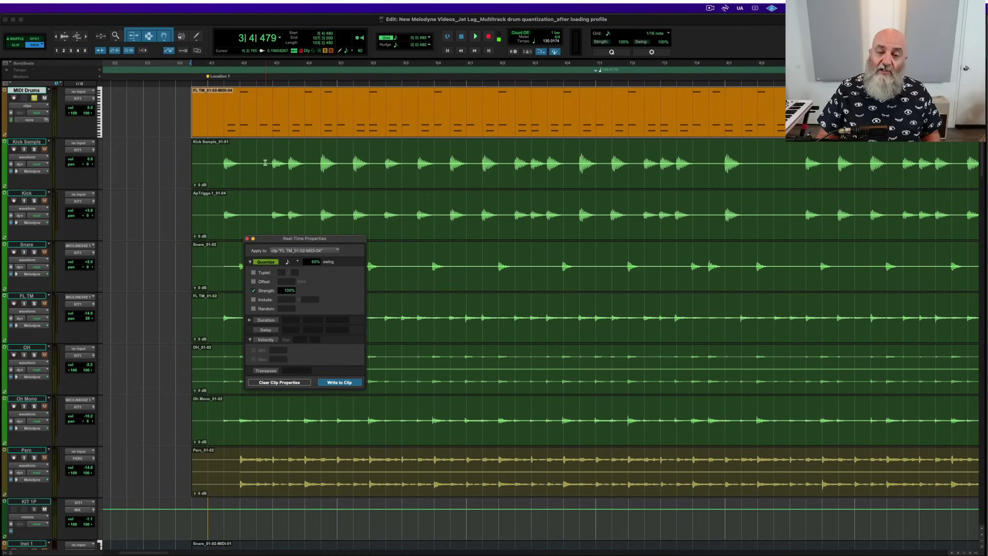
{"action": "key", "text": "space"}
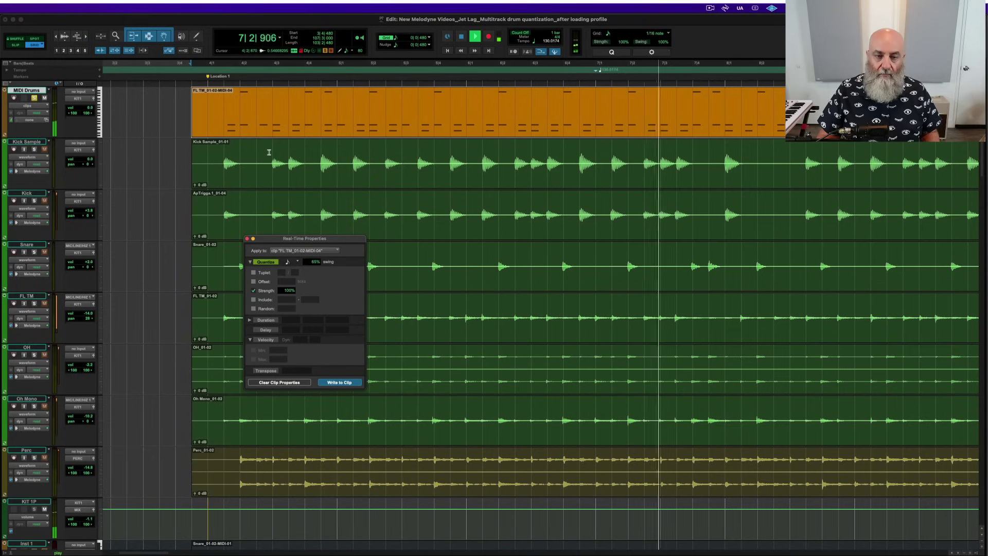
{"action": "key", "text": "space"}
{"action": "left_click_drag", "start_coordinate": [295, 239], "coordinate": [0, 232]}
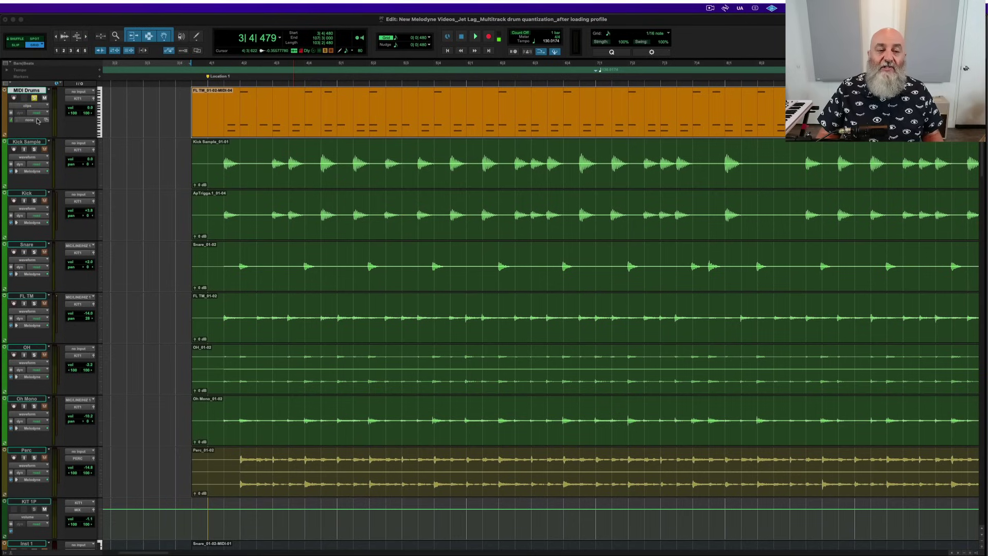
Step: Commit the MIDI Drums track to a new audio track, MIDI Drums.cm, then unsolo MIDI Drums
{"action": "right_click", "coordinate": [31, 90]}
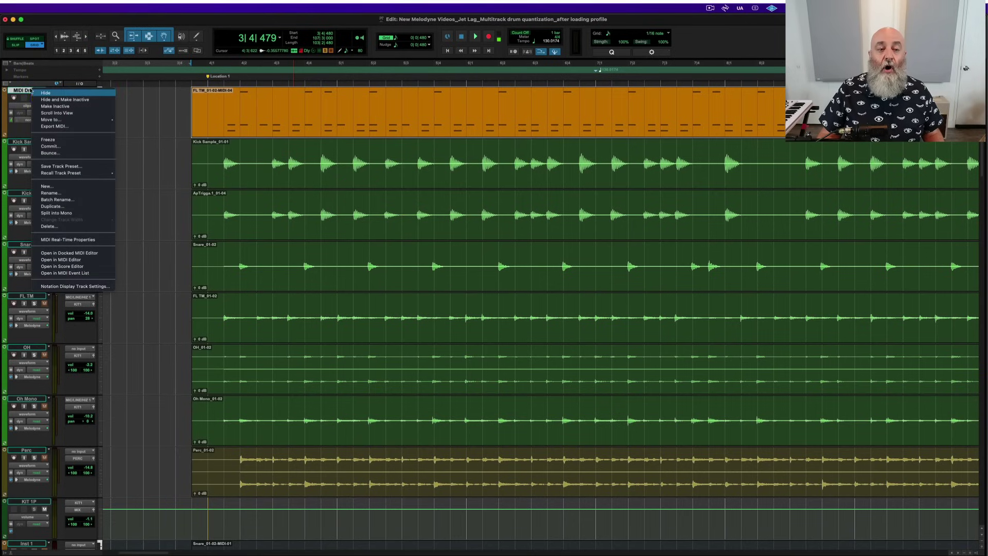
{"action": "left_click", "coordinate": [48, 147]}
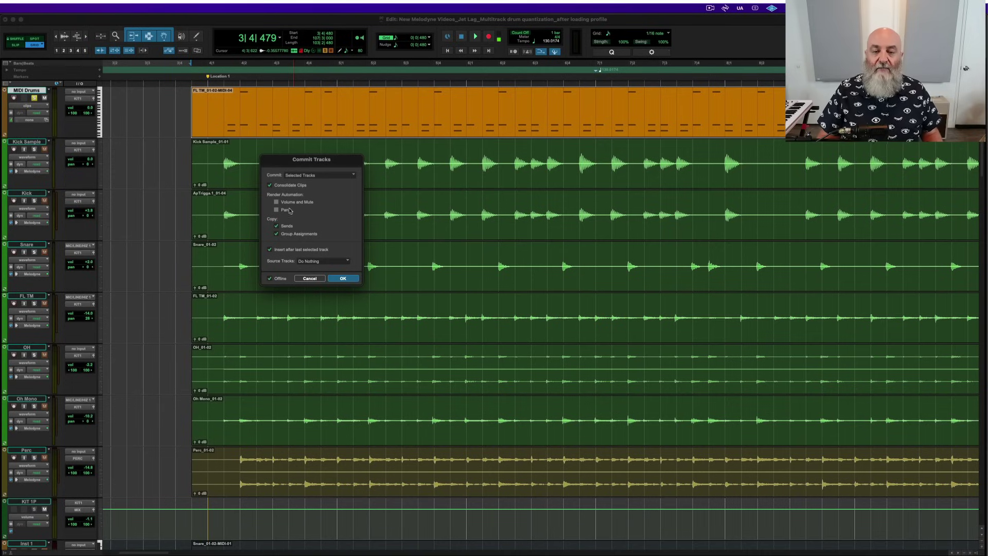
{"action": "left_click", "coordinate": [353, 278]}
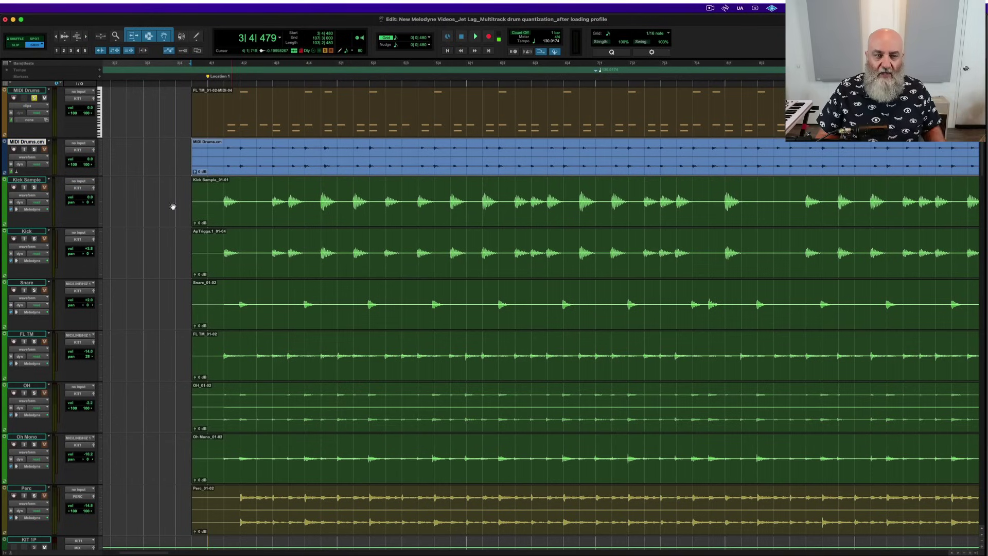
{"action": "left_click", "coordinate": [33, 98]}
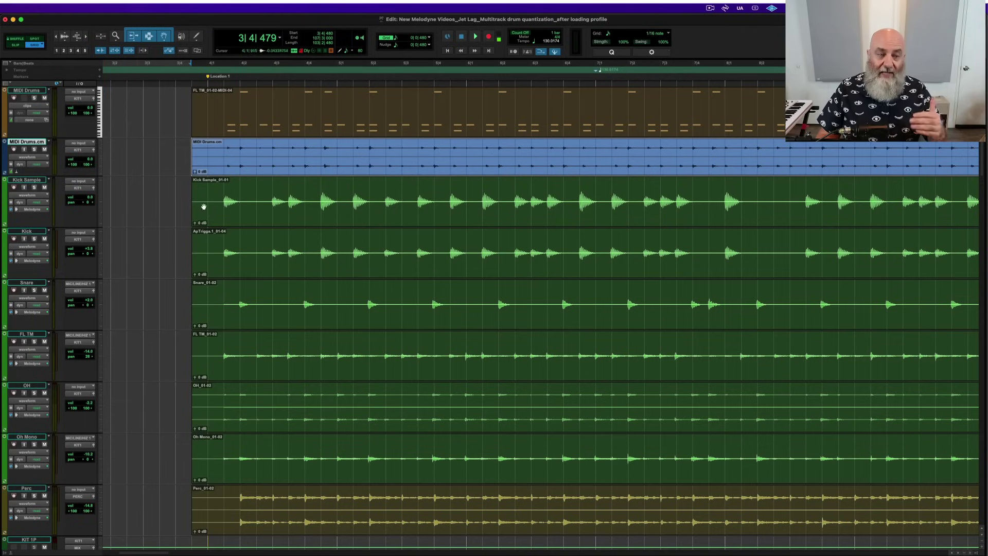
Step: Open the MIDI Drums.cm clip in the Melodyne editor from its clip menu, then close the editor
{"action": "right_click", "coordinate": [231, 169]}
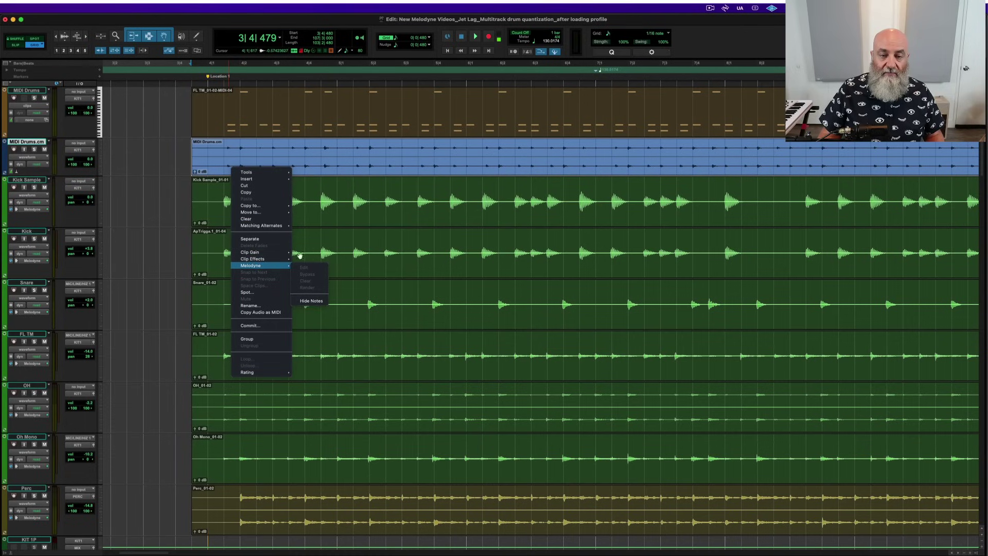
{"action": "left_click", "coordinate": [329, 163]}
{"action": "left_click", "coordinate": [324, 155]}
{"action": "left_click", "coordinate": [326, 166]}
{"action": "right_click", "coordinate": [328, 166]}
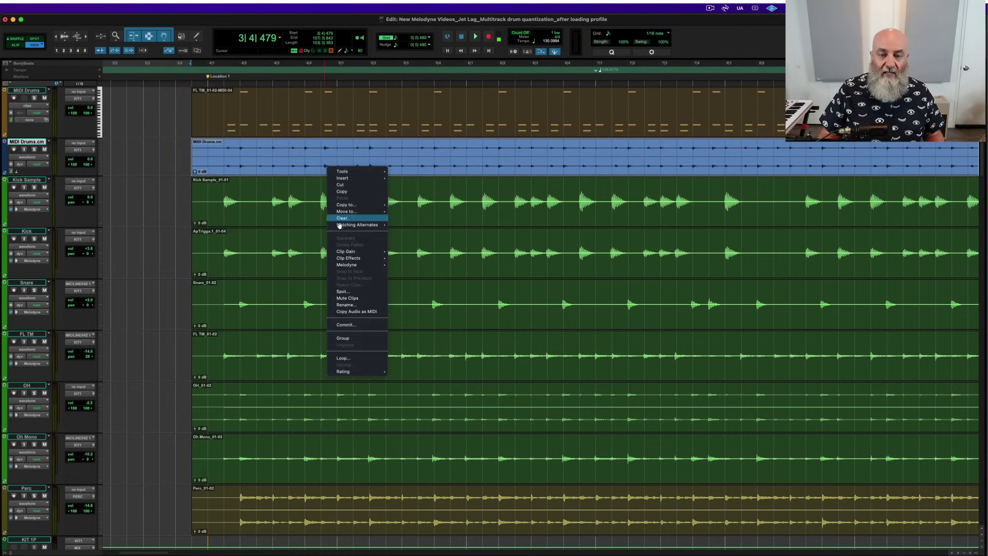
{"action": "left_click", "coordinate": [404, 267]}
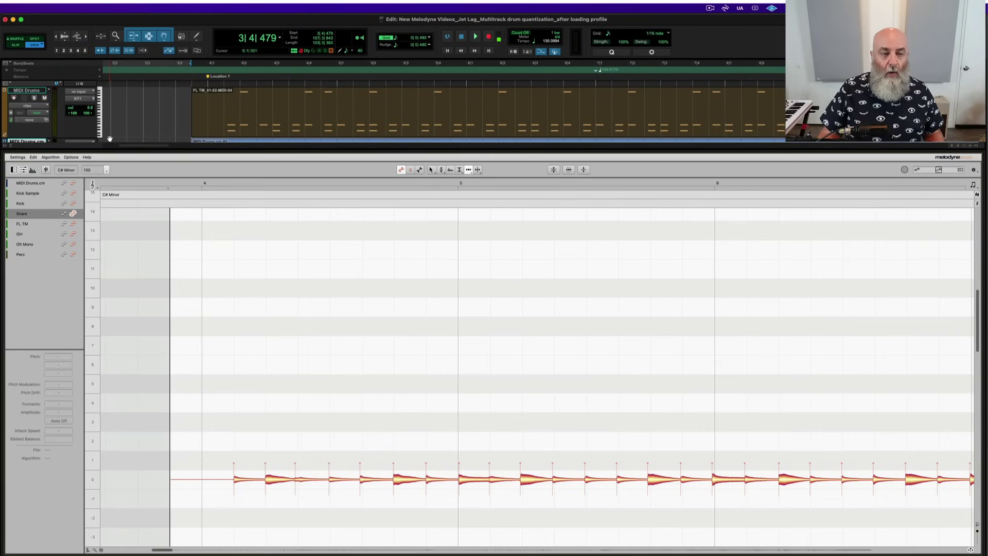
{"action": "key", "text": "super+shift+m"}
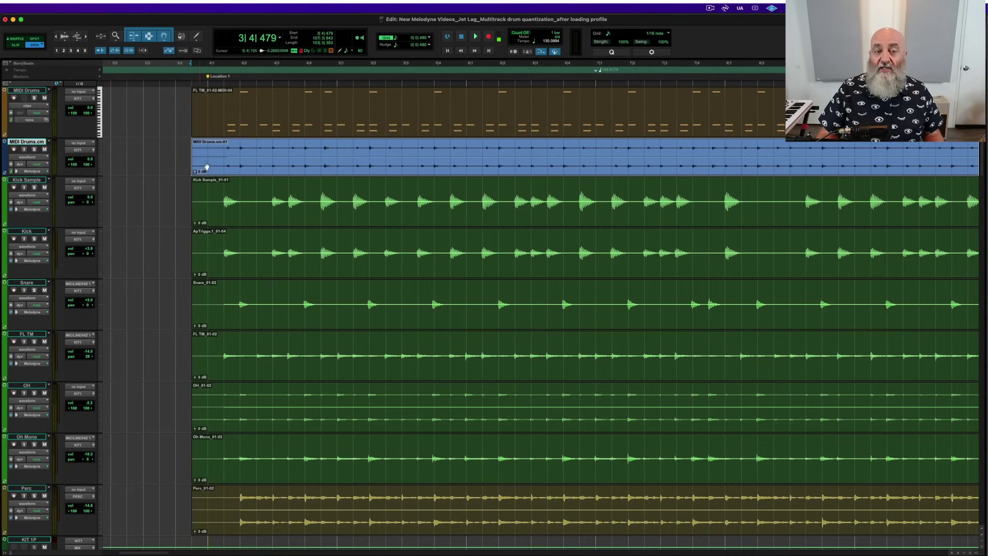
Step: Mute the MIDI Drums and MIDI Drums.cm clips and reopen the Melodyne editor
{"action": "left_click", "coordinate": [251, 135]}
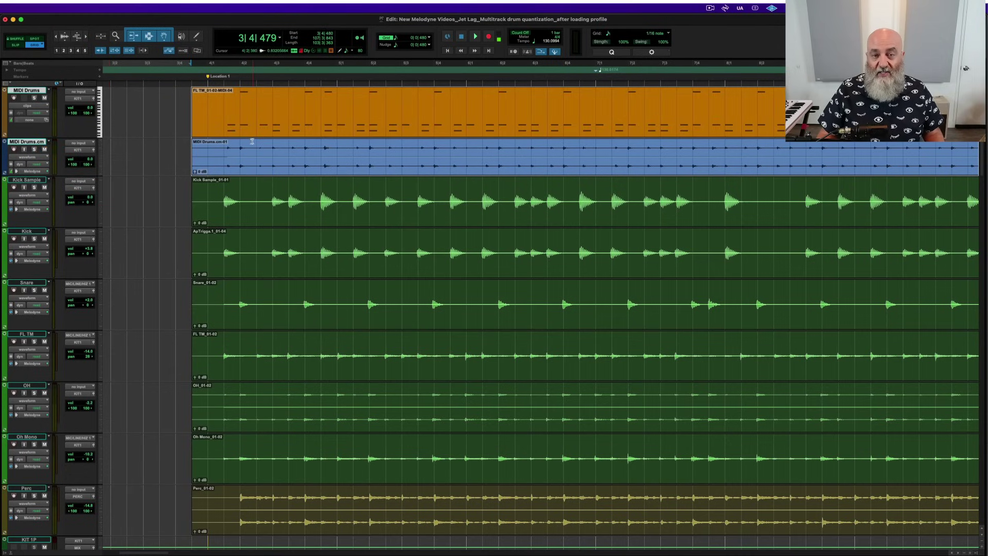
{"action": "key", "text": "super+m"}
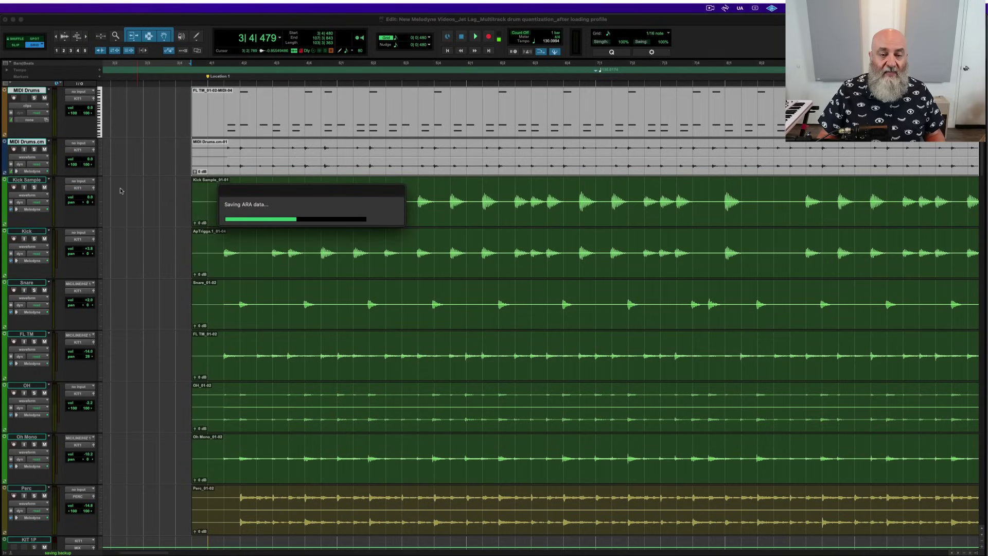
{"action": "left_click", "coordinate": [38, 172]}
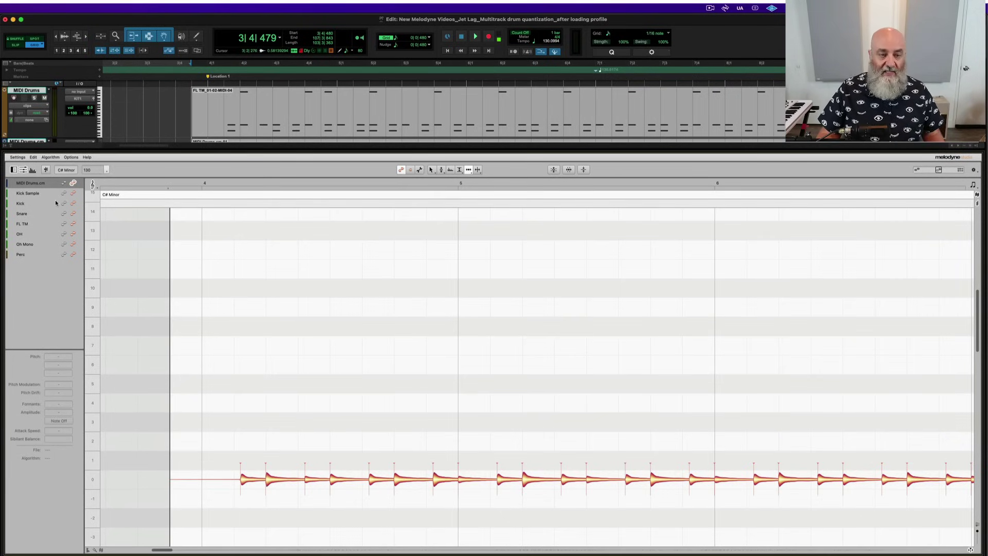
Step: Enable editing on Kick Sample through Perc and quantize them to the MIDI Drums.cm track at 100% intensity
{"action": "left_click_drag", "start_coordinate": [74, 193], "coordinate": [73, 254]}
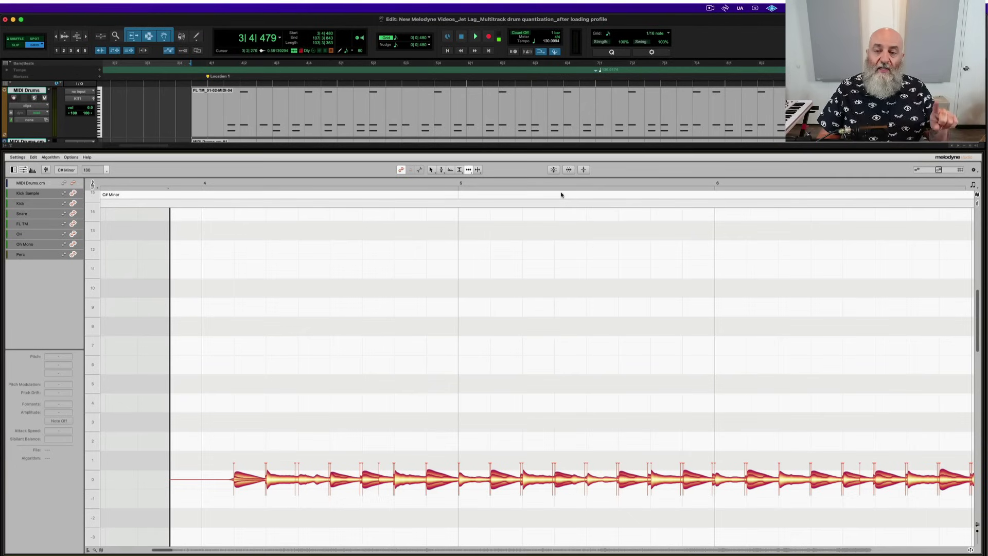
{"action": "left_click", "coordinate": [568, 170]}
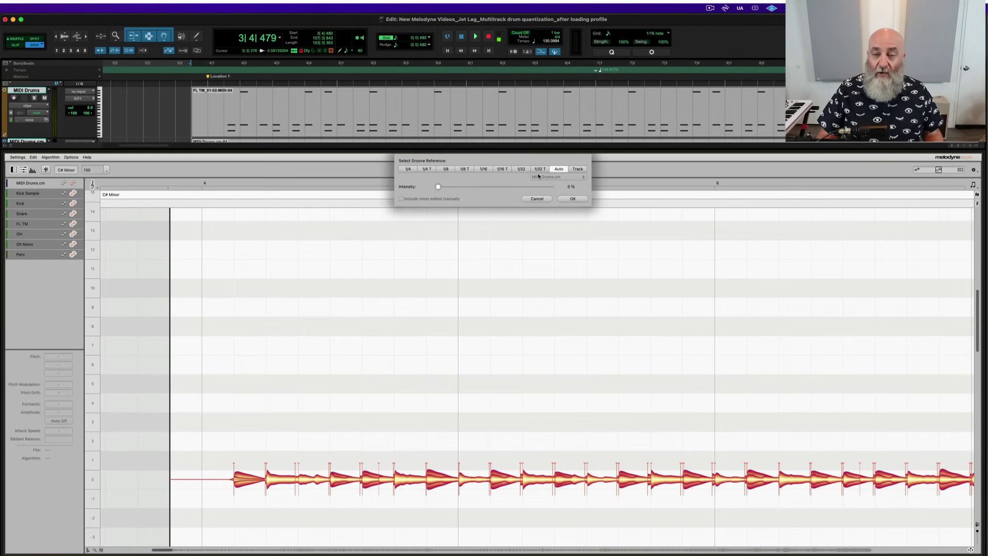
{"action": "left_click", "coordinate": [578, 169]}
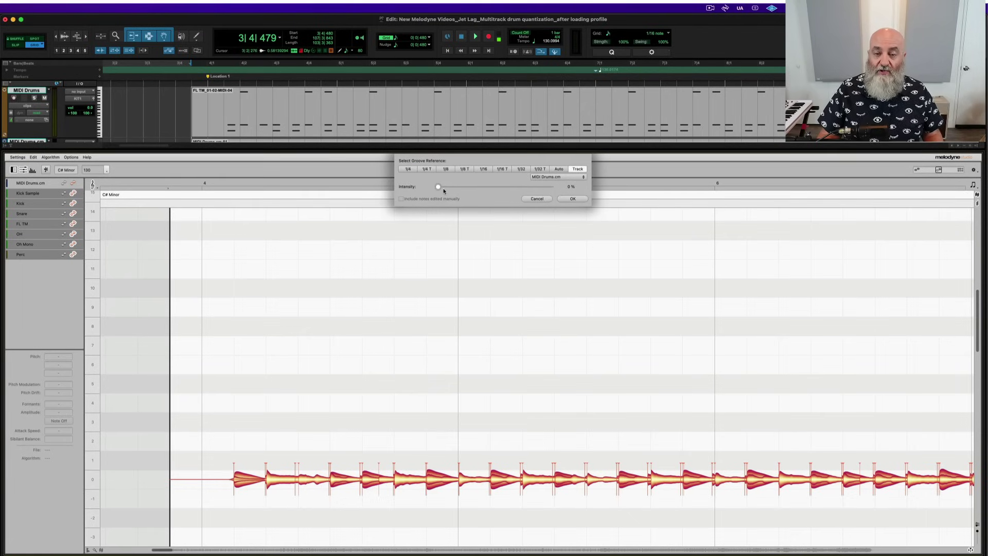
{"action": "left_click_drag", "start_coordinate": [437, 188], "coordinate": [440, 187]}
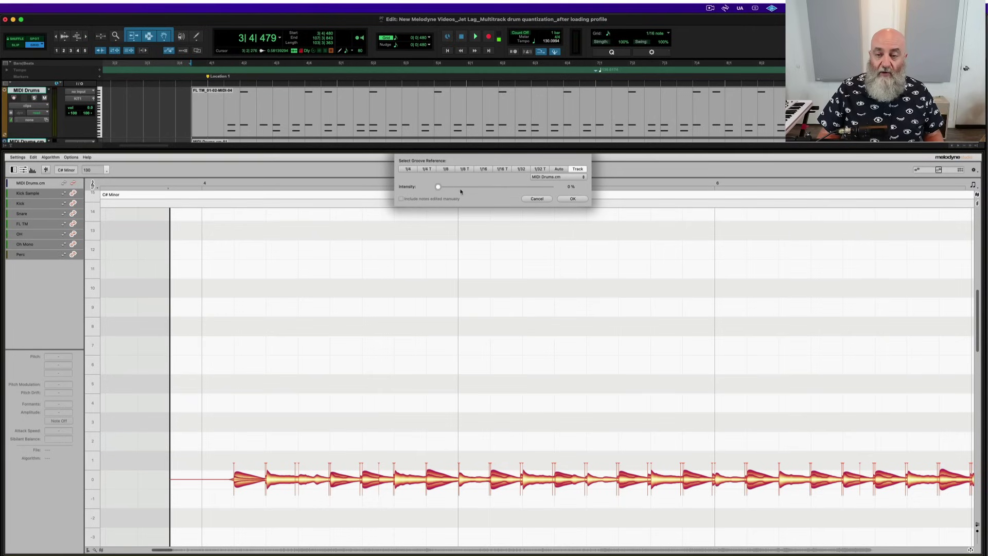
{"action": "left_click", "coordinate": [520, 186]}
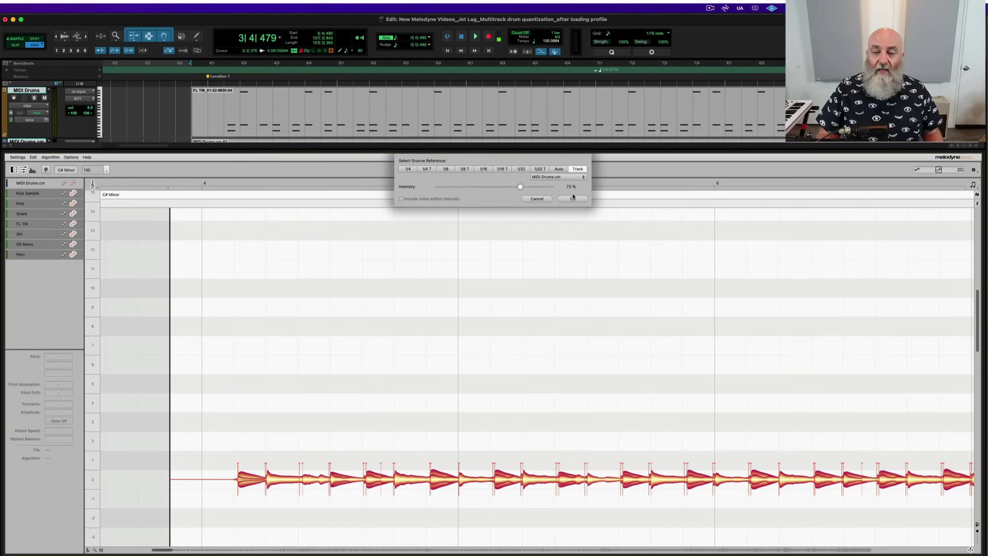
{"action": "key", "text": "End"}
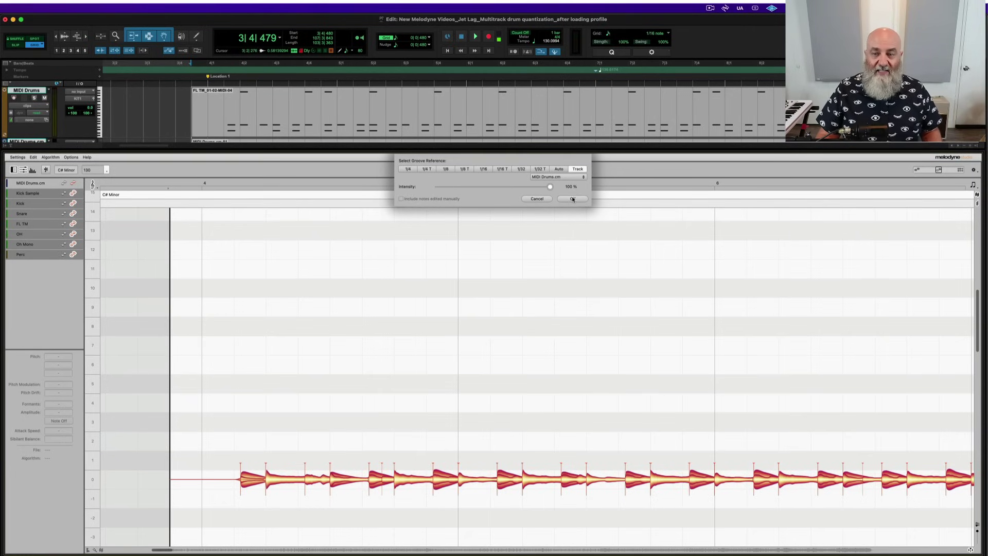
{"action": "left_click", "coordinate": [573, 199]}
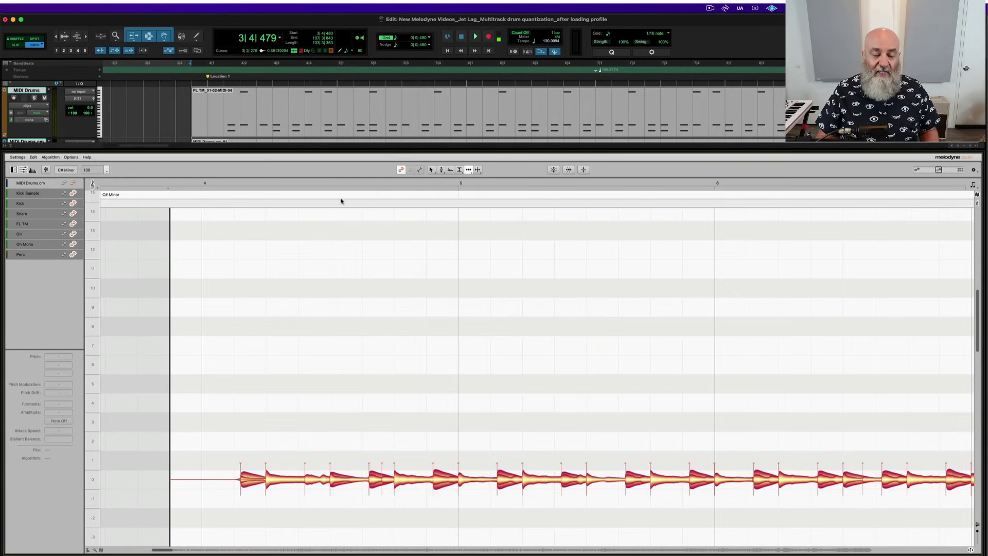
{"action": "key", "text": "space"}
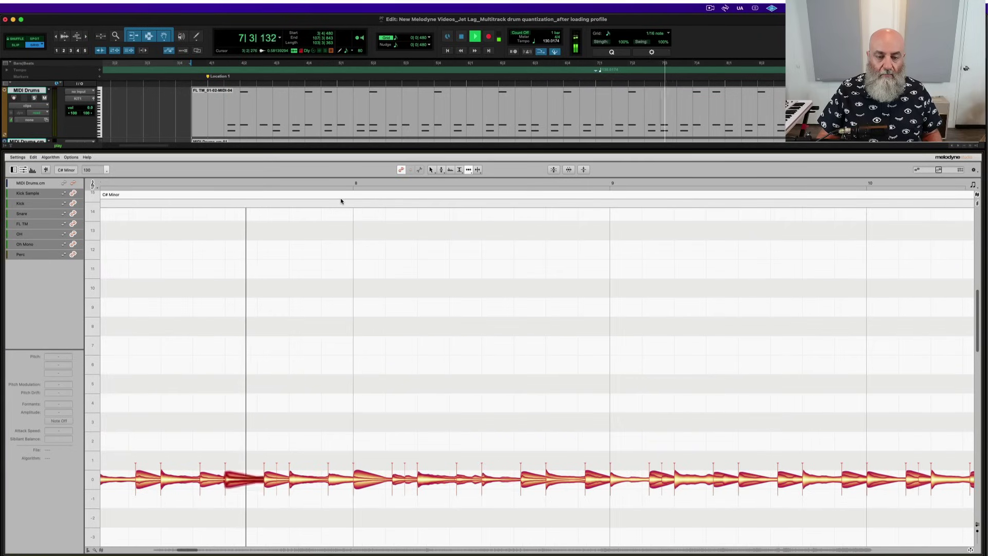
{"action": "key", "text": "space"}
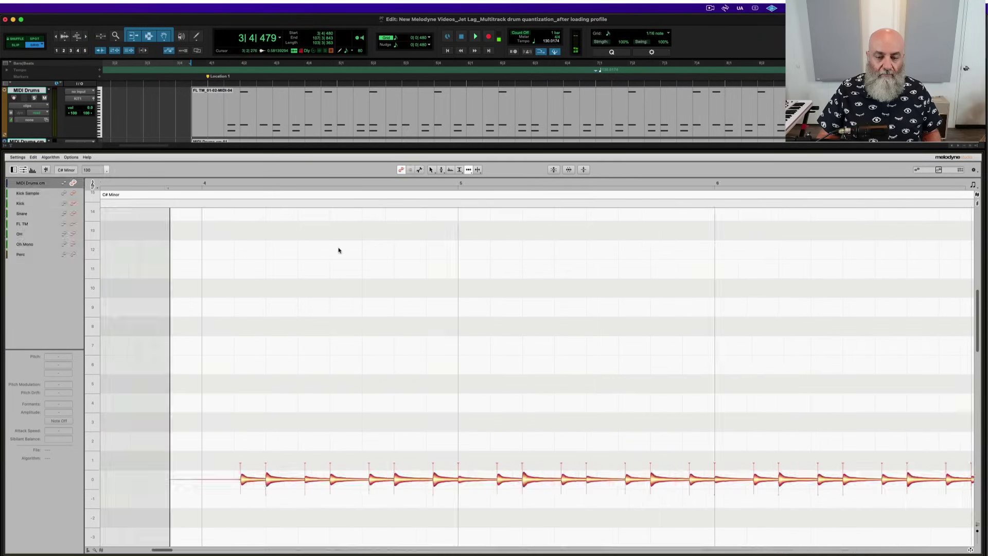